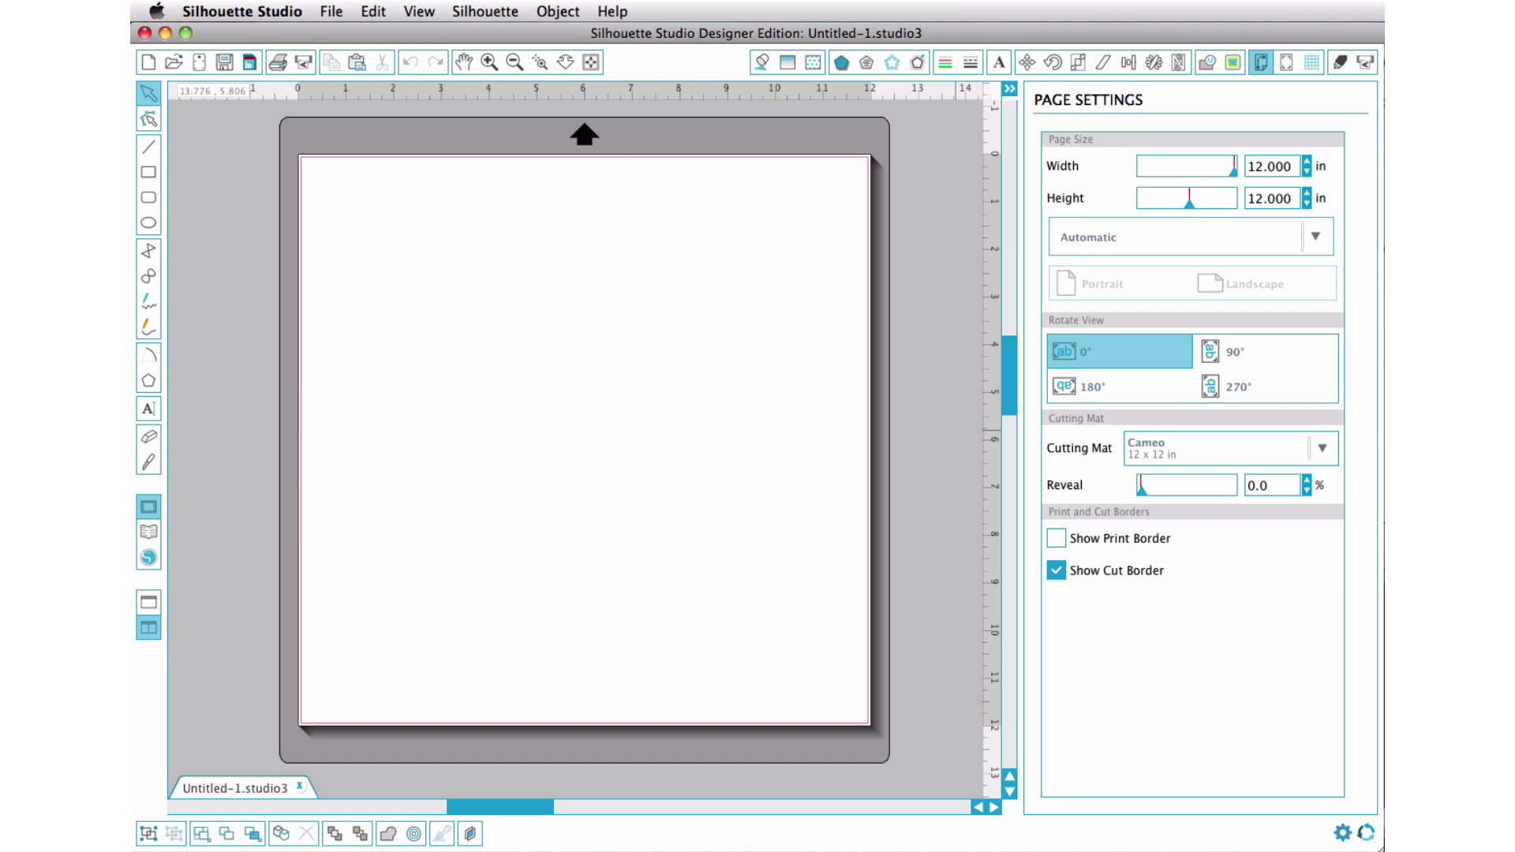
# - Extract Happy_Camper_0223_KerriBradfordStudio.zip in the ZIP NEW folder with Archive Utility
pyautogui.moveTo(1320, 49); pyautogui.dragTo(1031, 174)
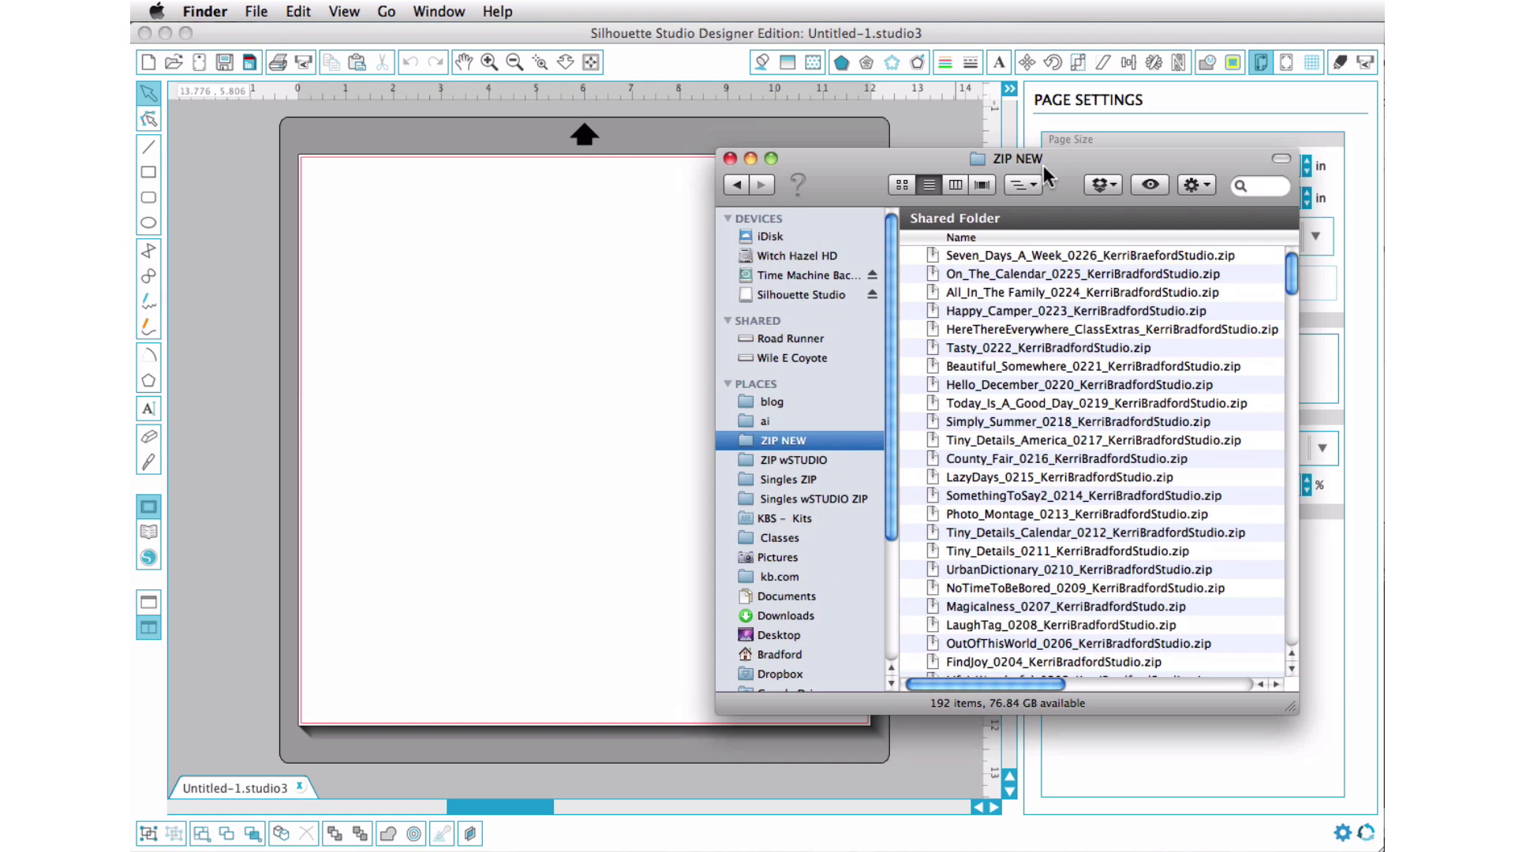
pyautogui.moveTo(858, 165); pyautogui.dragTo(859, 206)
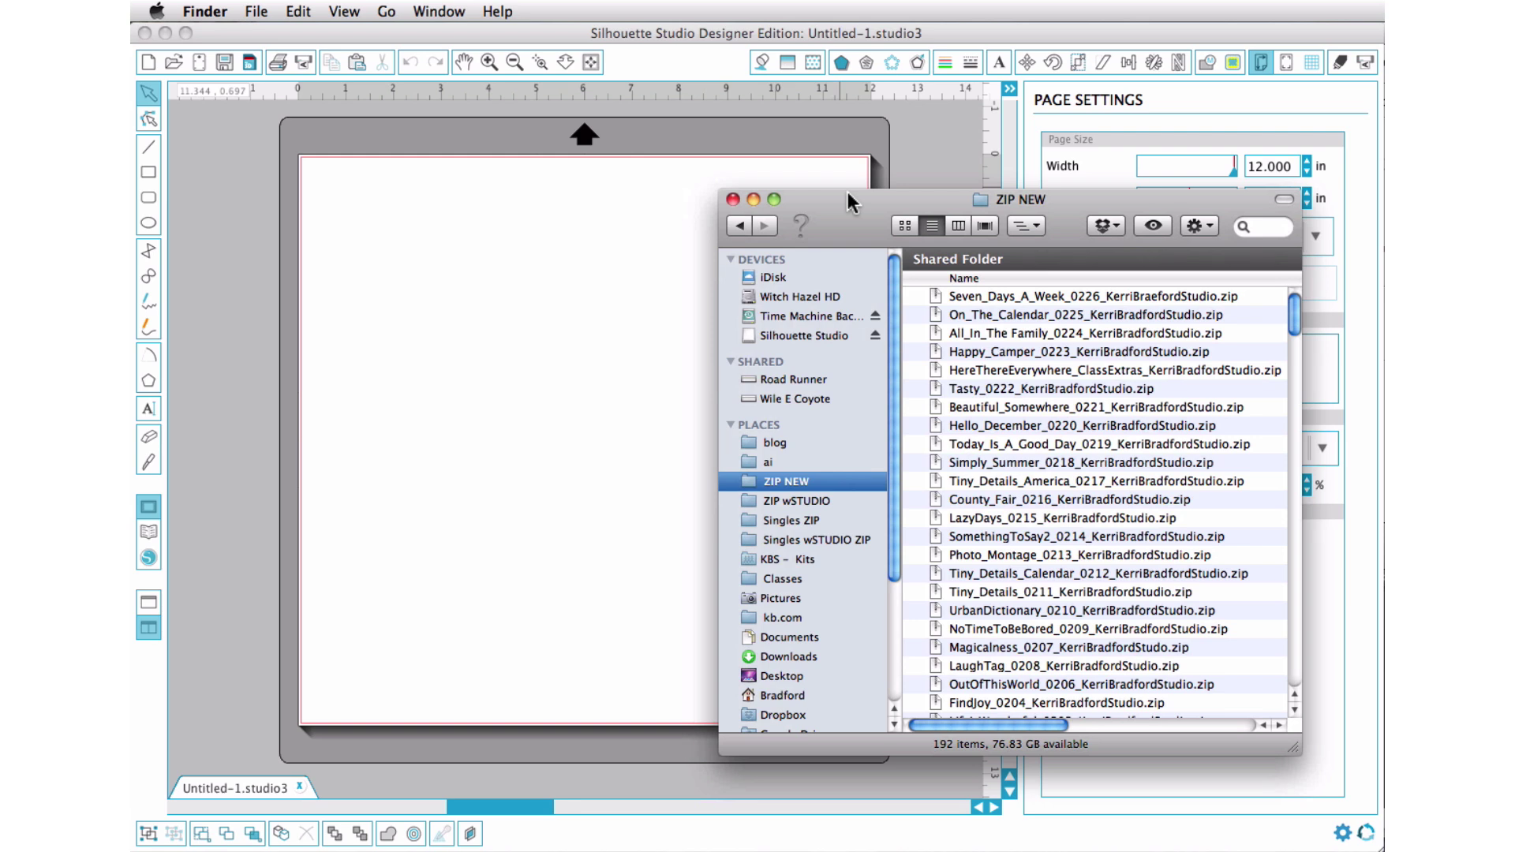
pyautogui.click(983, 351)
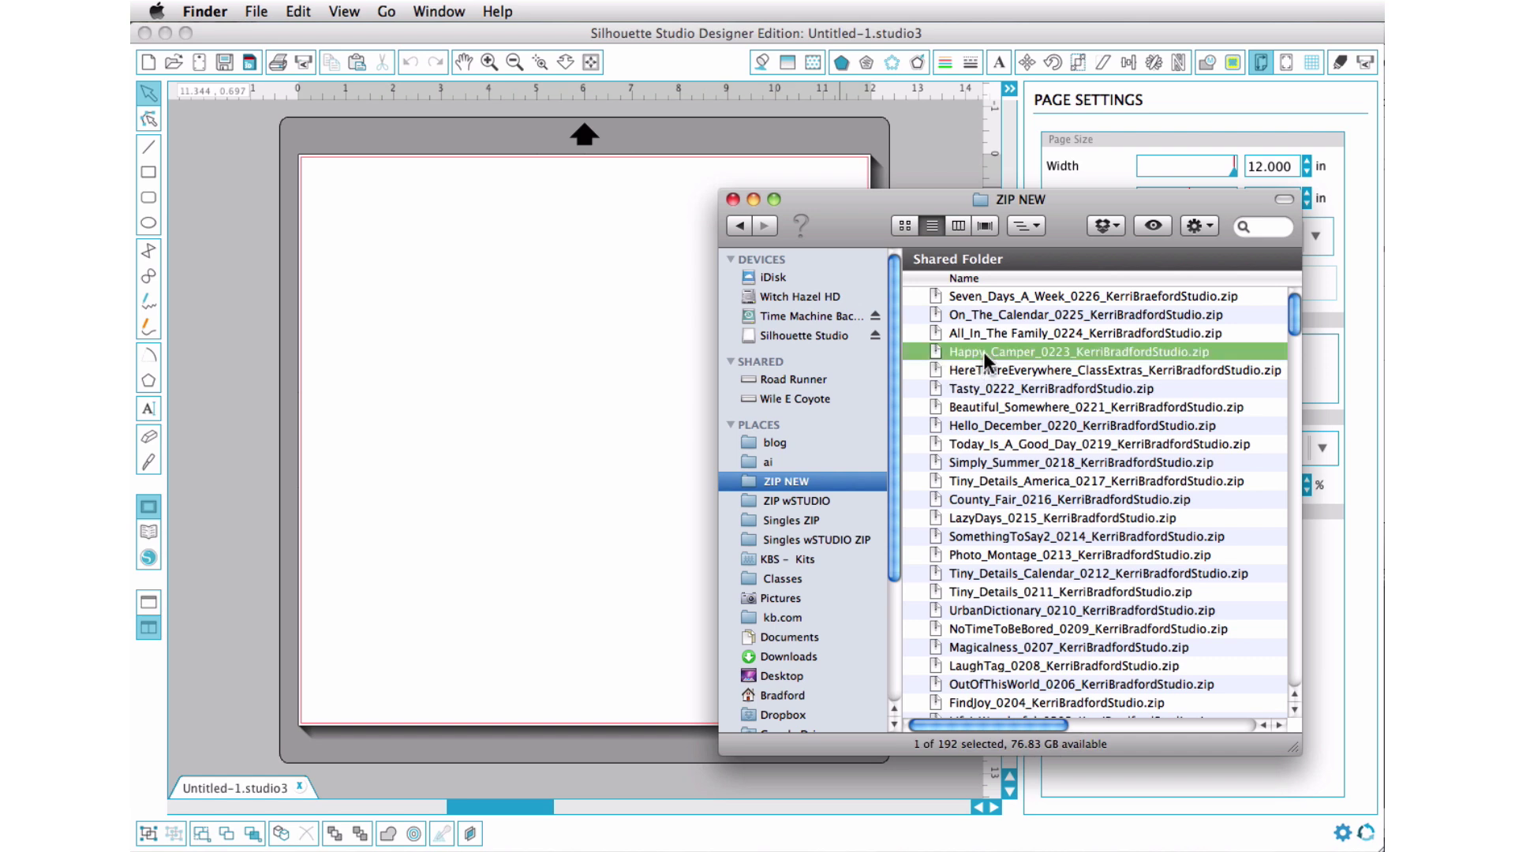
pyautogui.doubleClick(983, 352)
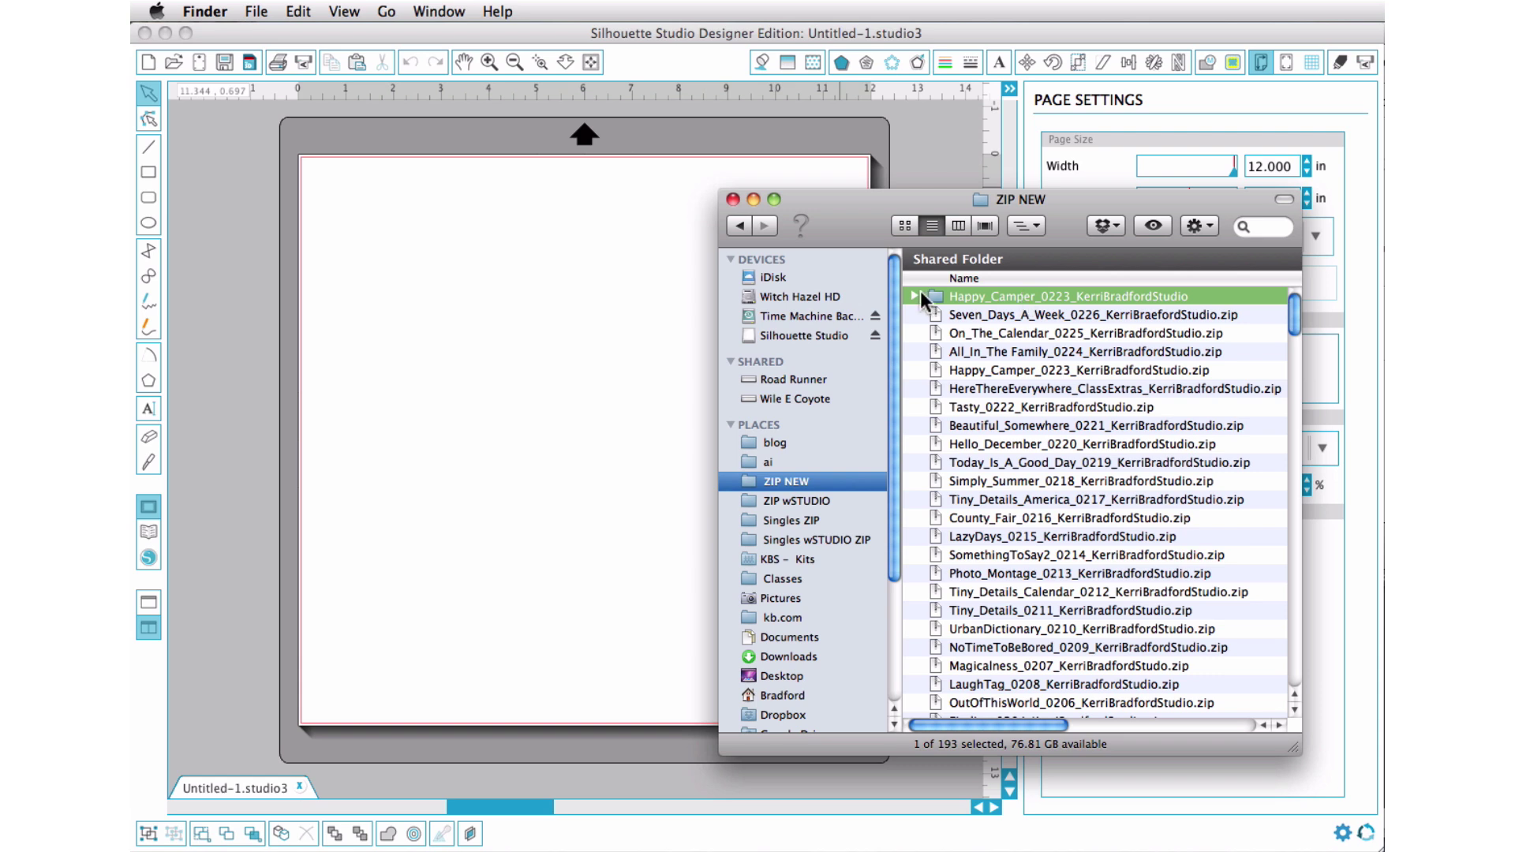
# - Open the Happy_Camper_0223_KerriBradfordStudio folder and Quick Look the happy-camper.jpg sample image
pyautogui.doubleClick(971, 297)
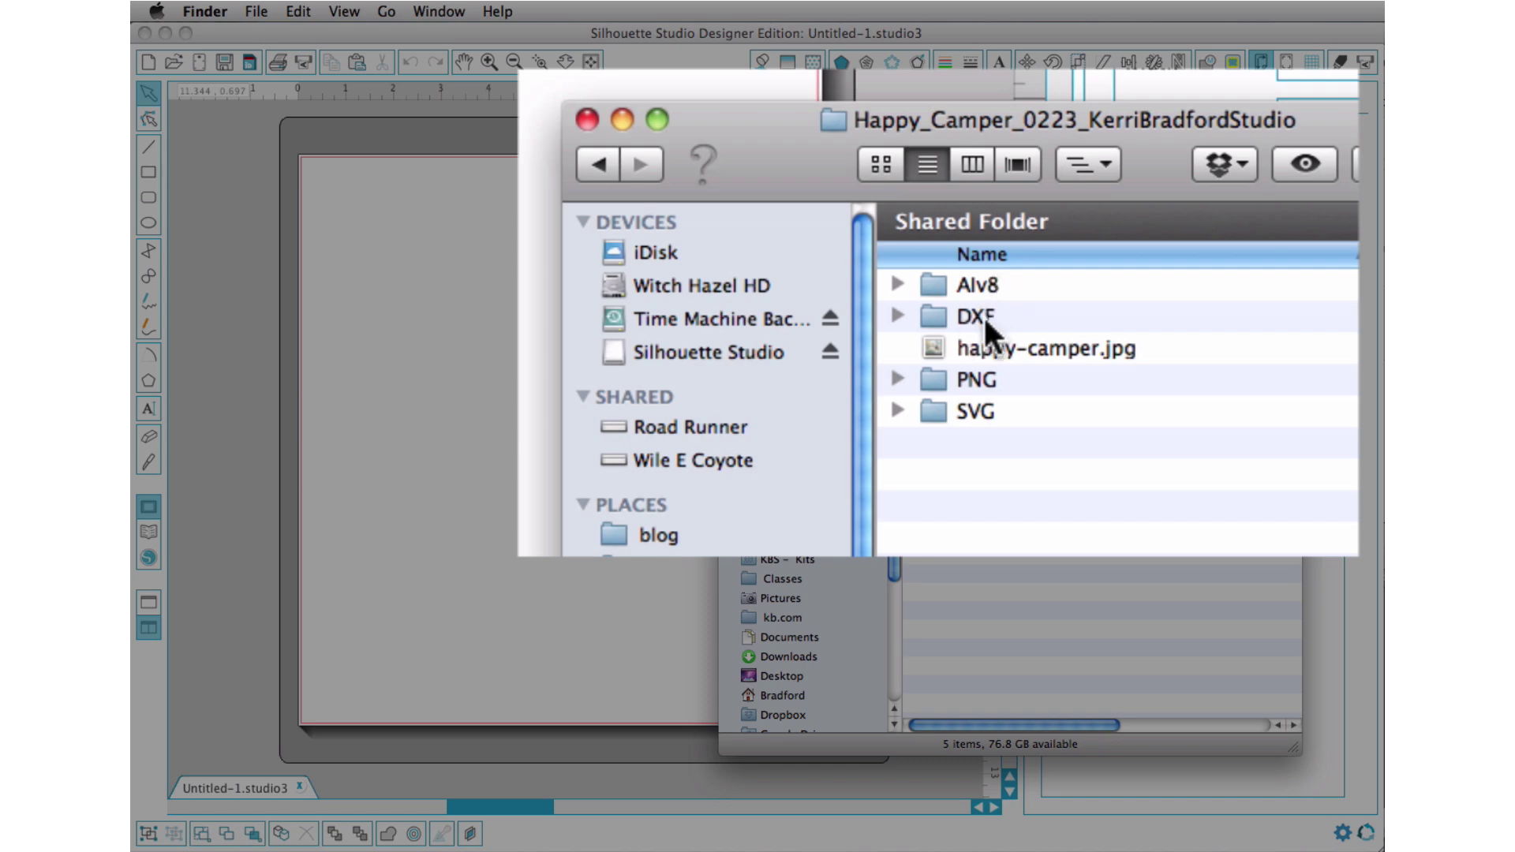
pyautogui.click(1051, 348)
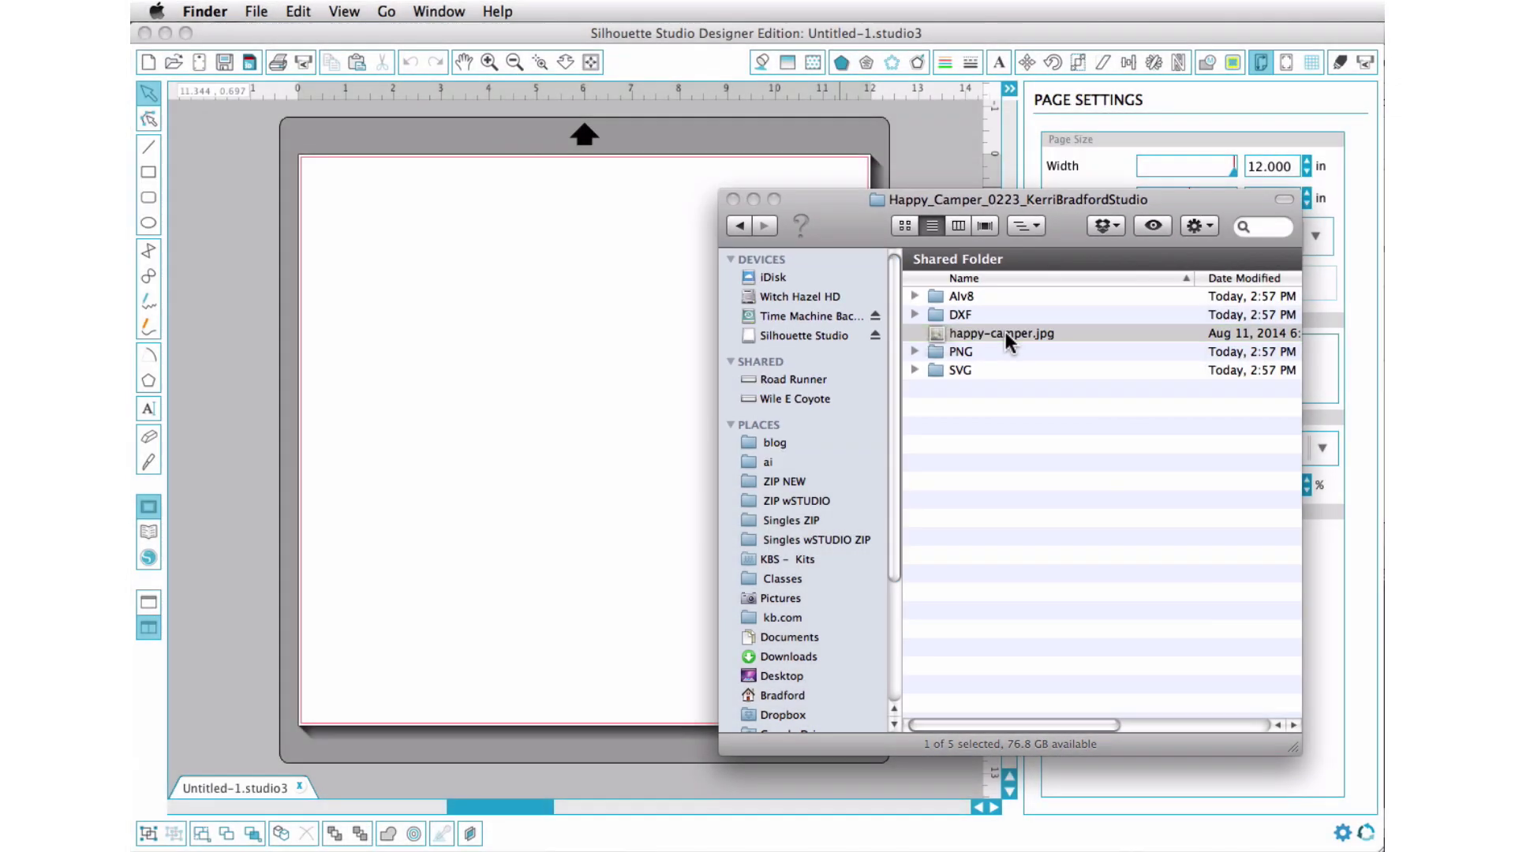
pyautogui.press('space')
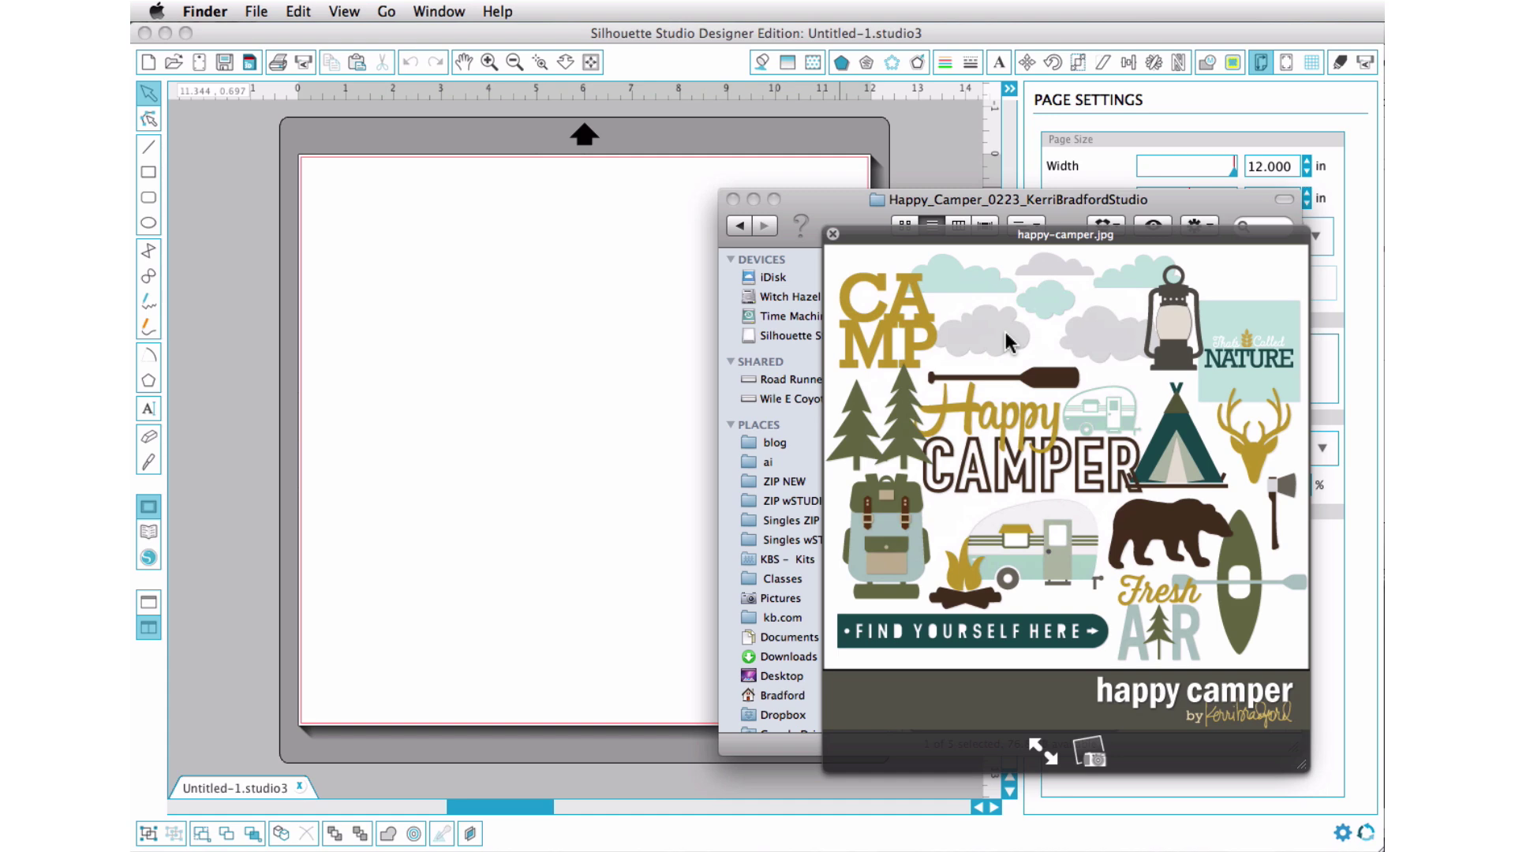
pyautogui.press('space')
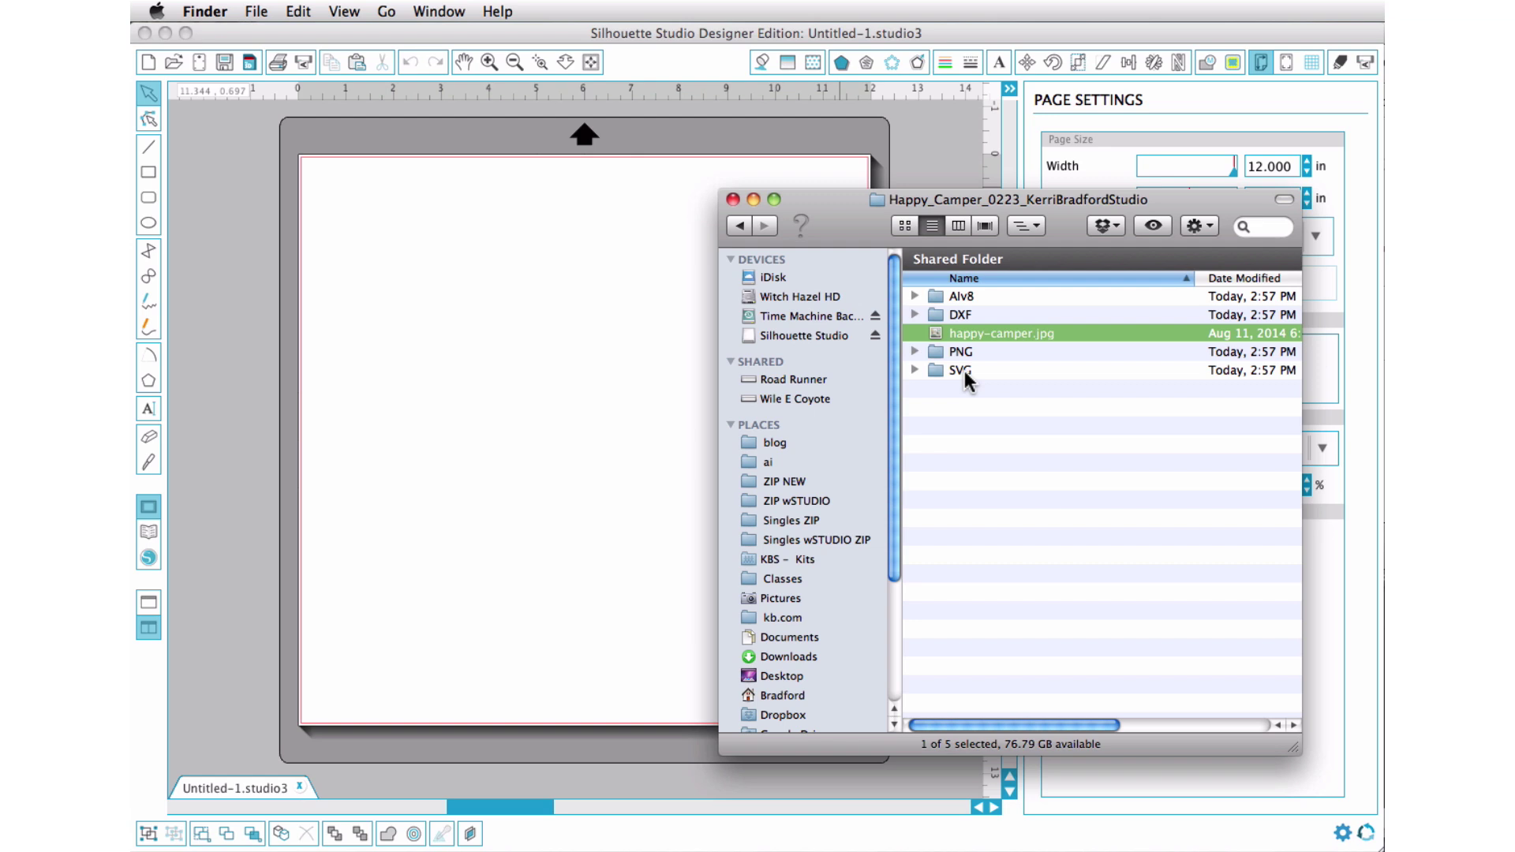
# - Open the DXF folder with the 17 .dxf files and shift its window right
pyautogui.doubleClick(954, 314)
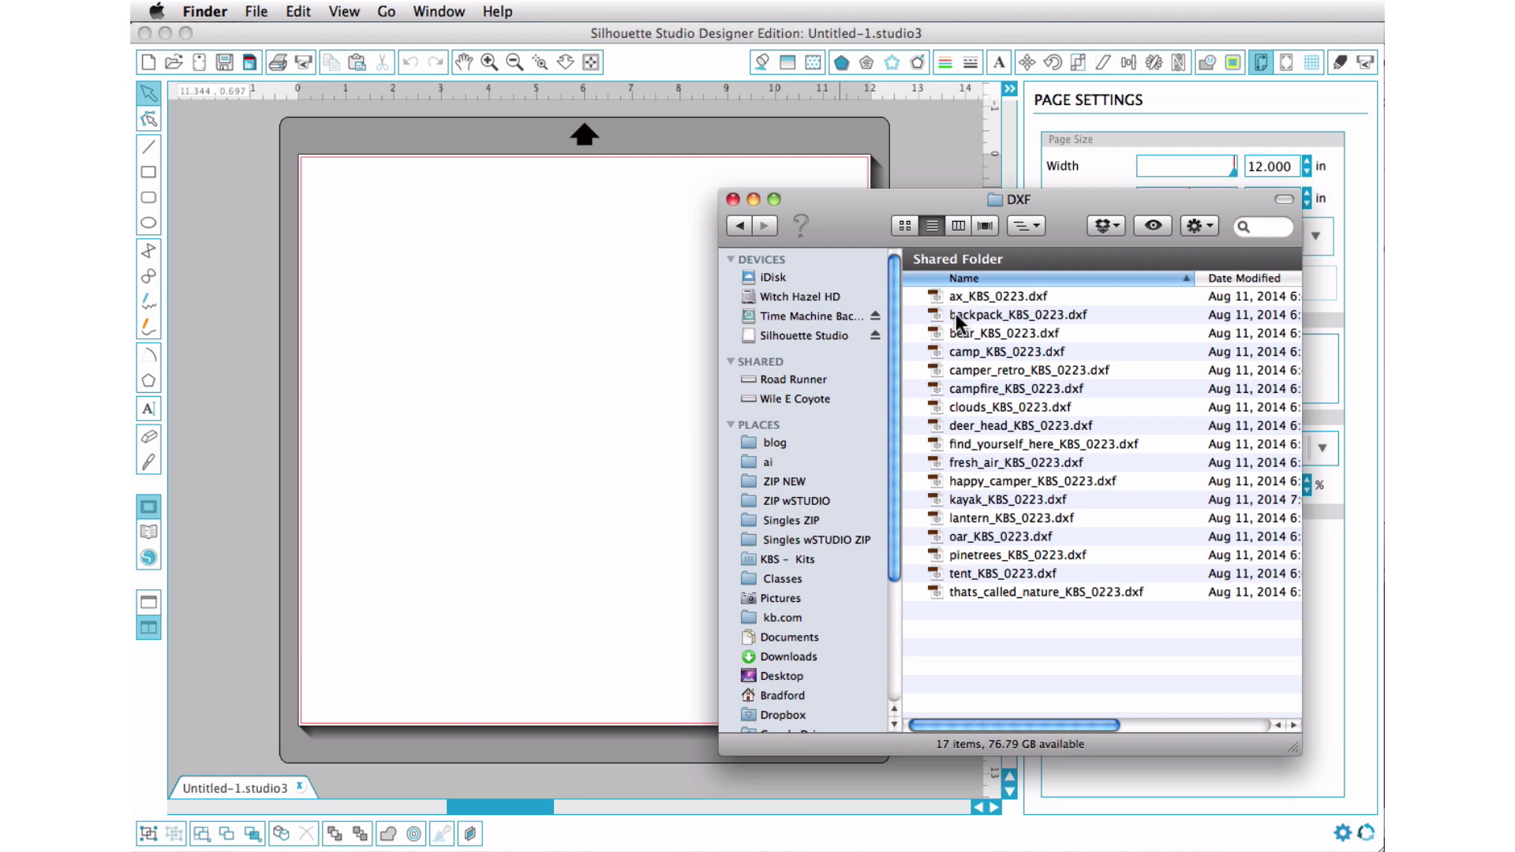
pyautogui.moveTo(848, 217); pyautogui.dragTo(1009, 211)
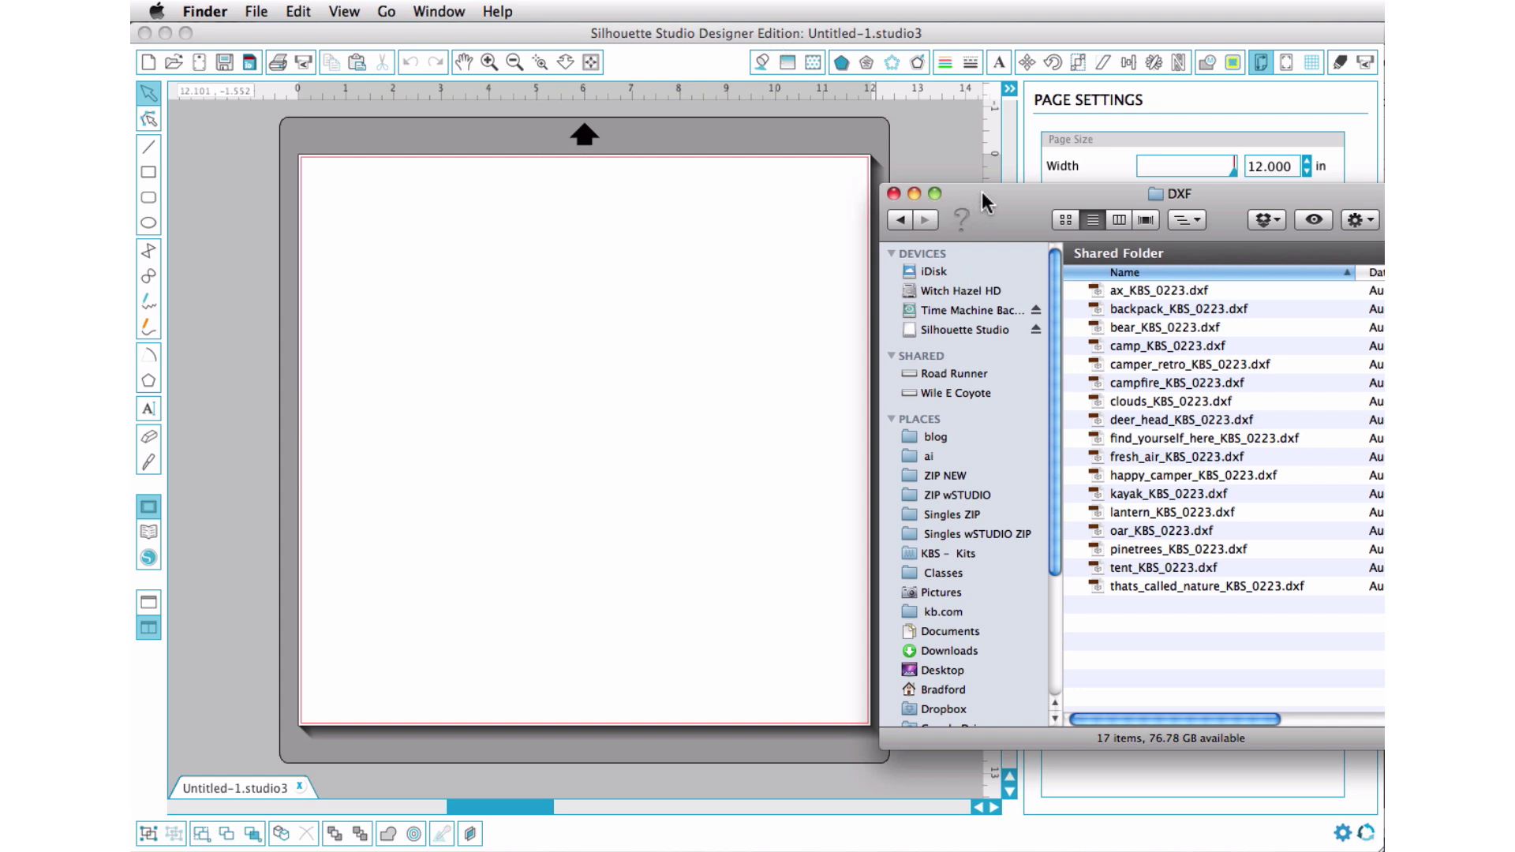
pyautogui.moveTo(997, 207)
pyautogui.mouseDown()
pyautogui.moveTo(1013, 180)
pyautogui.moveTo(1018, 195)
pyautogui.mouseUp()
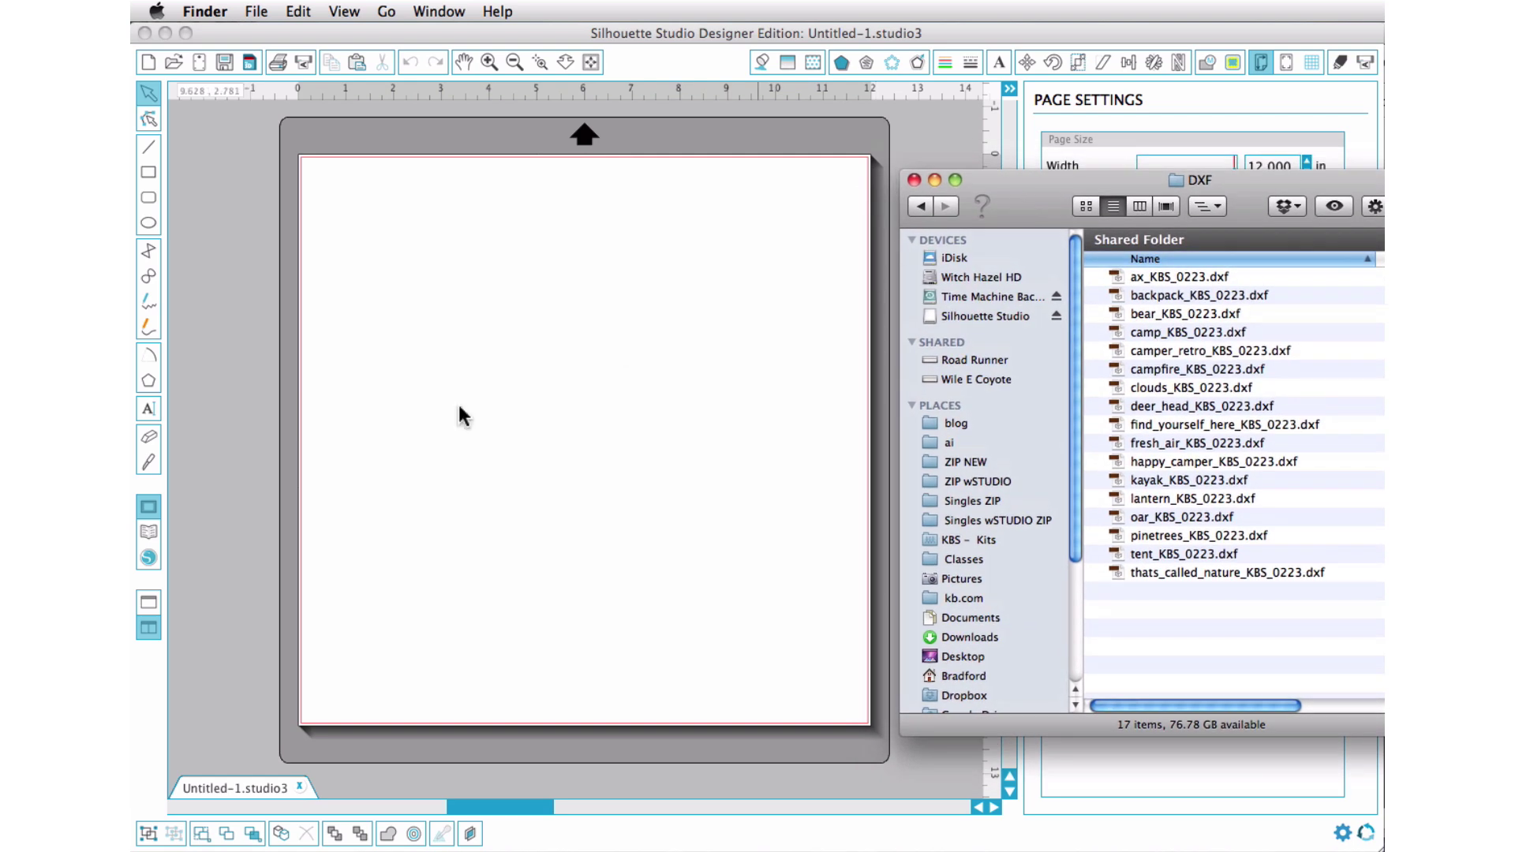
# - Add a new folder named KBS under My Library in the Silhouette design library
pyautogui.click(154, 532)
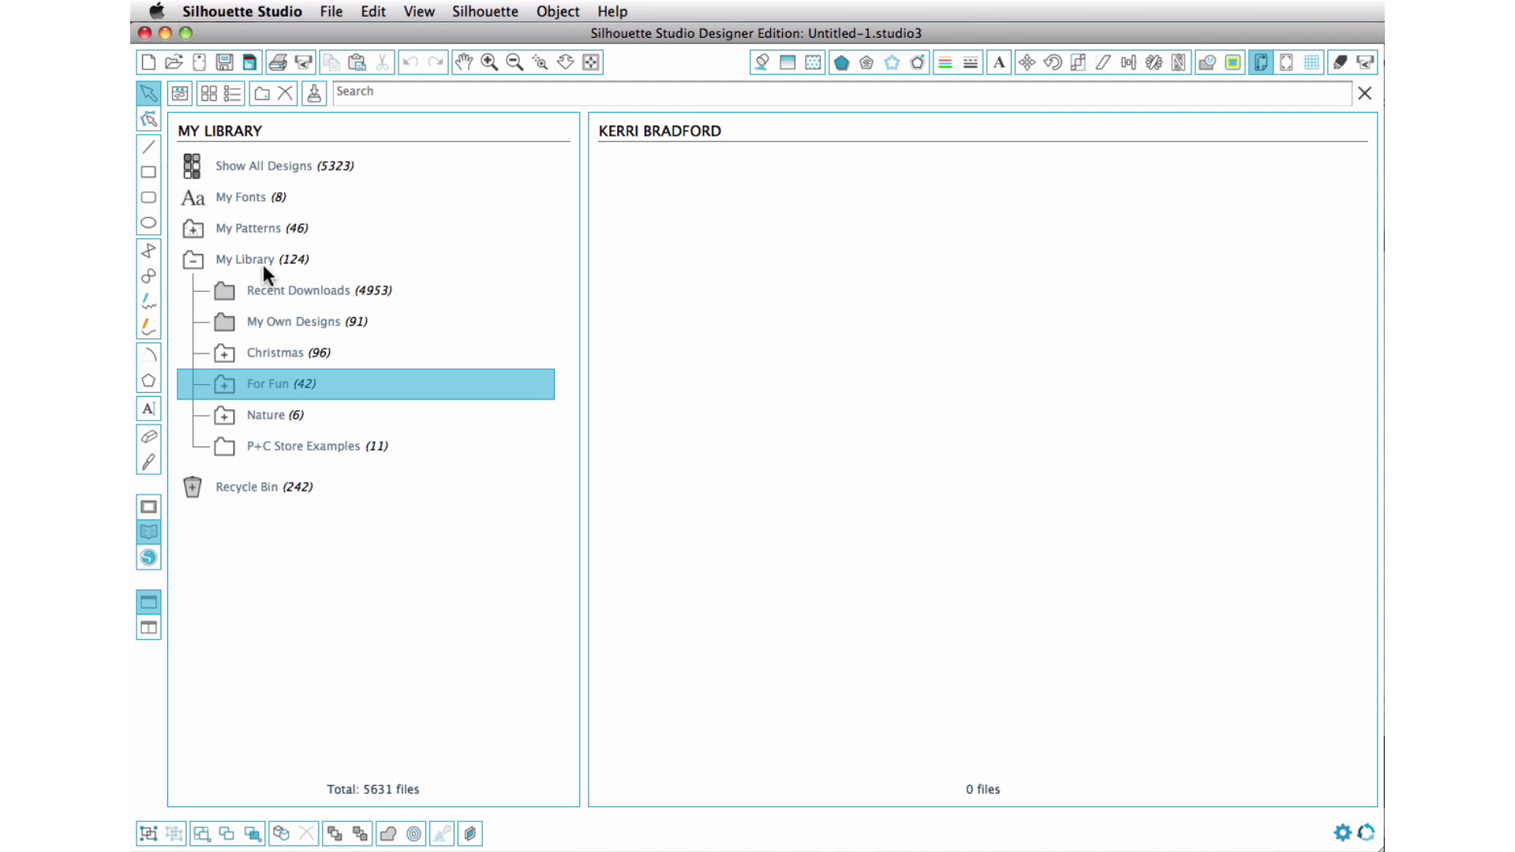
pyautogui.click(300, 260)
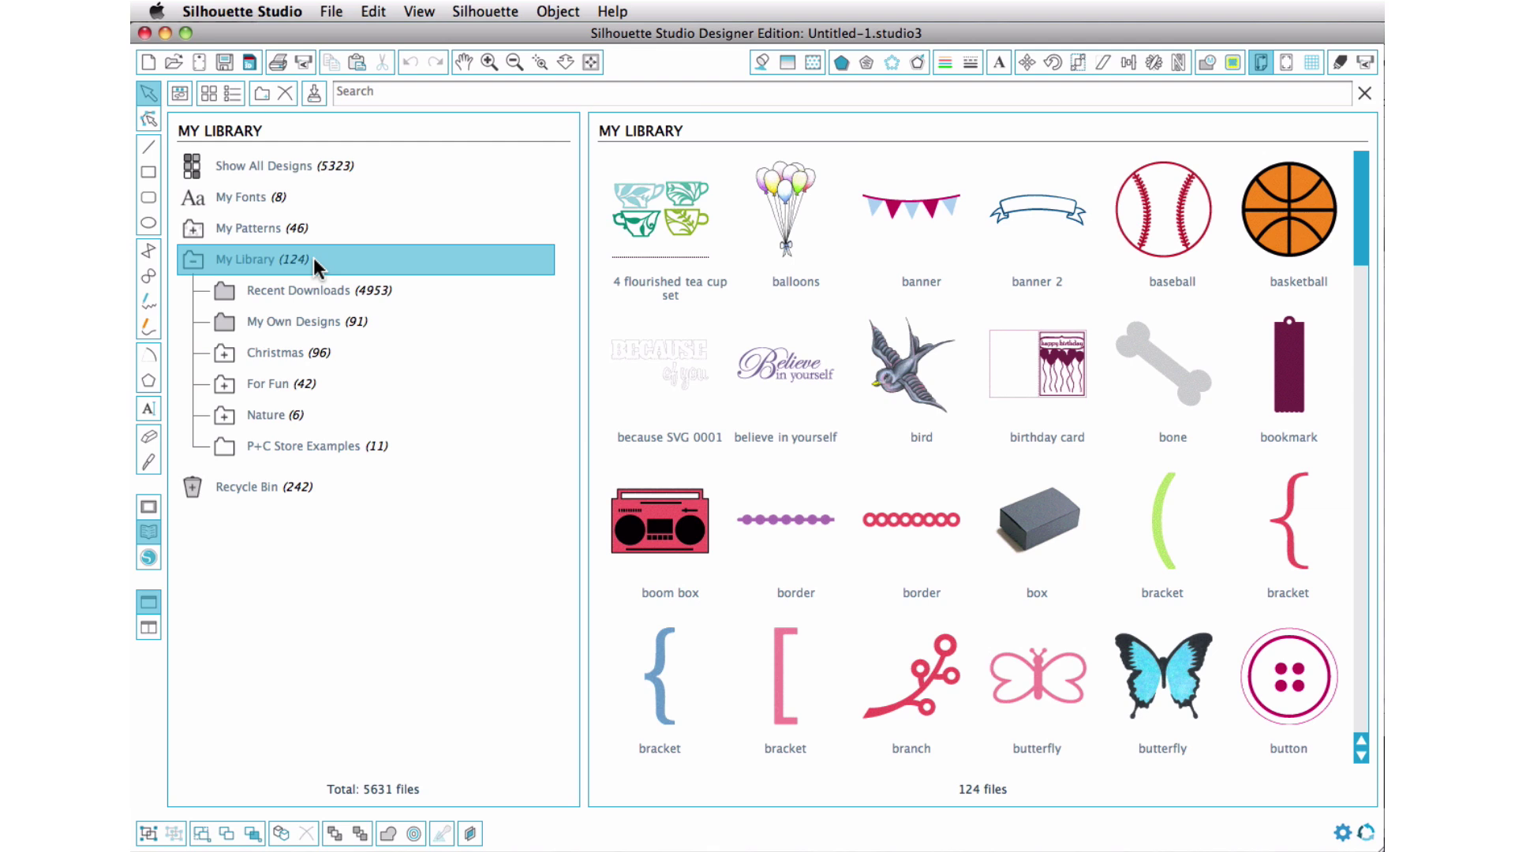
pyautogui.rightClick(314, 260)
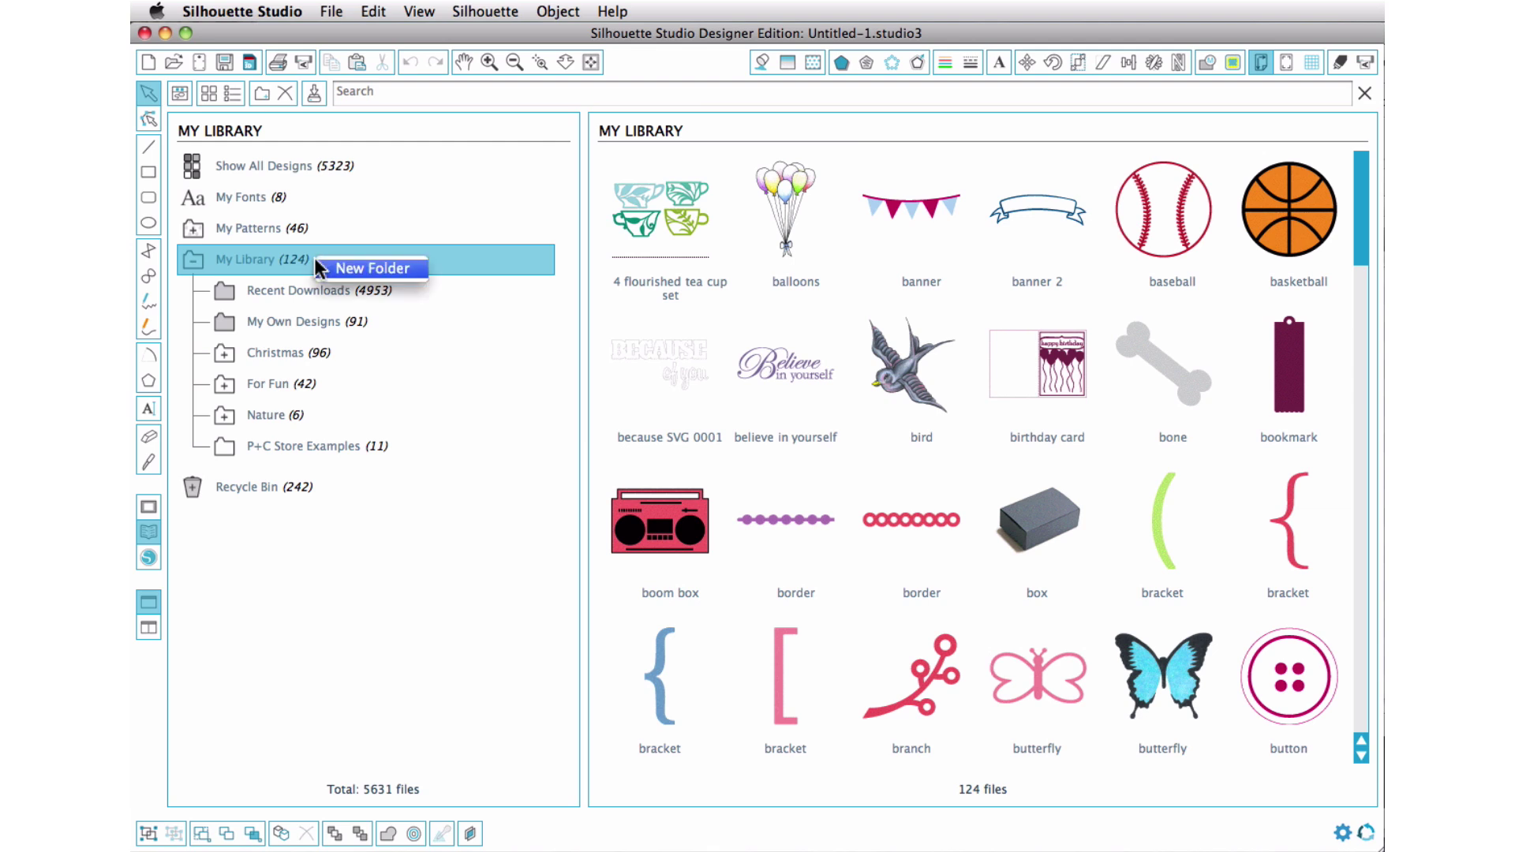
pyautogui.click(336, 269)
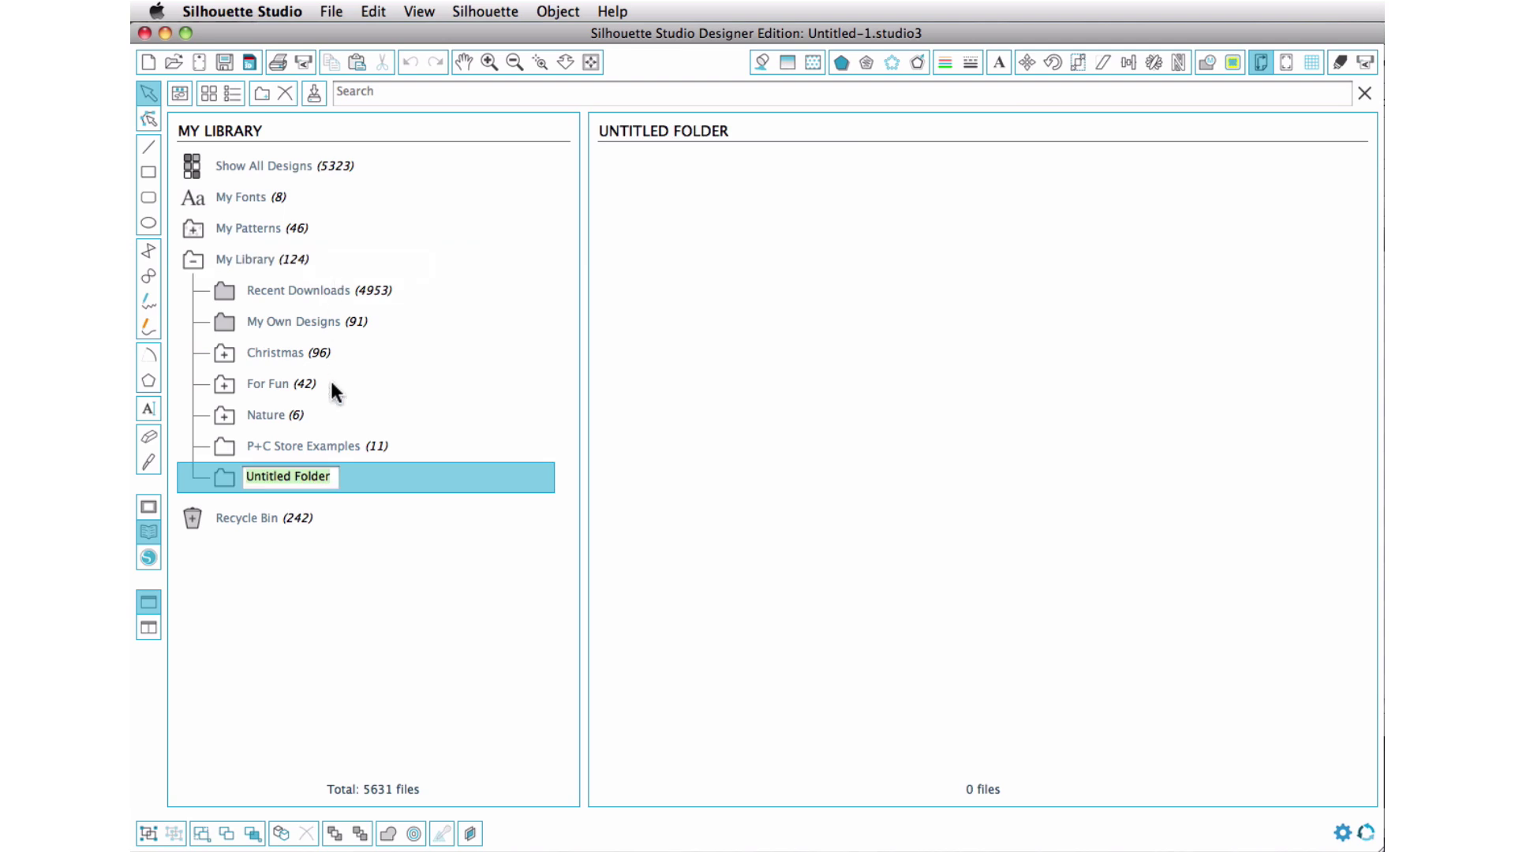
pyautogui.write('KBS')
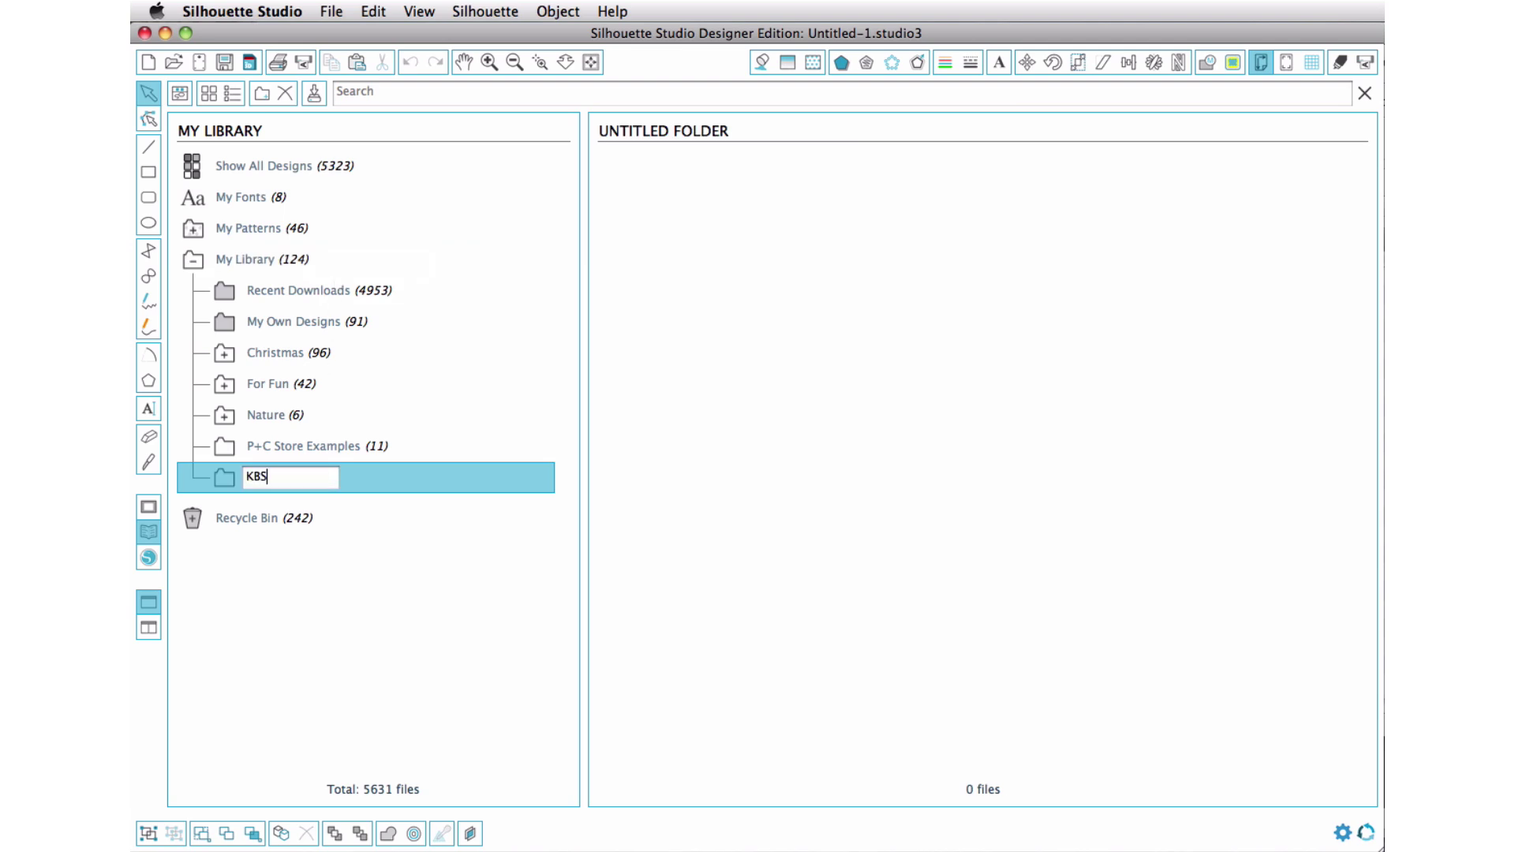
pyautogui.press('Return')
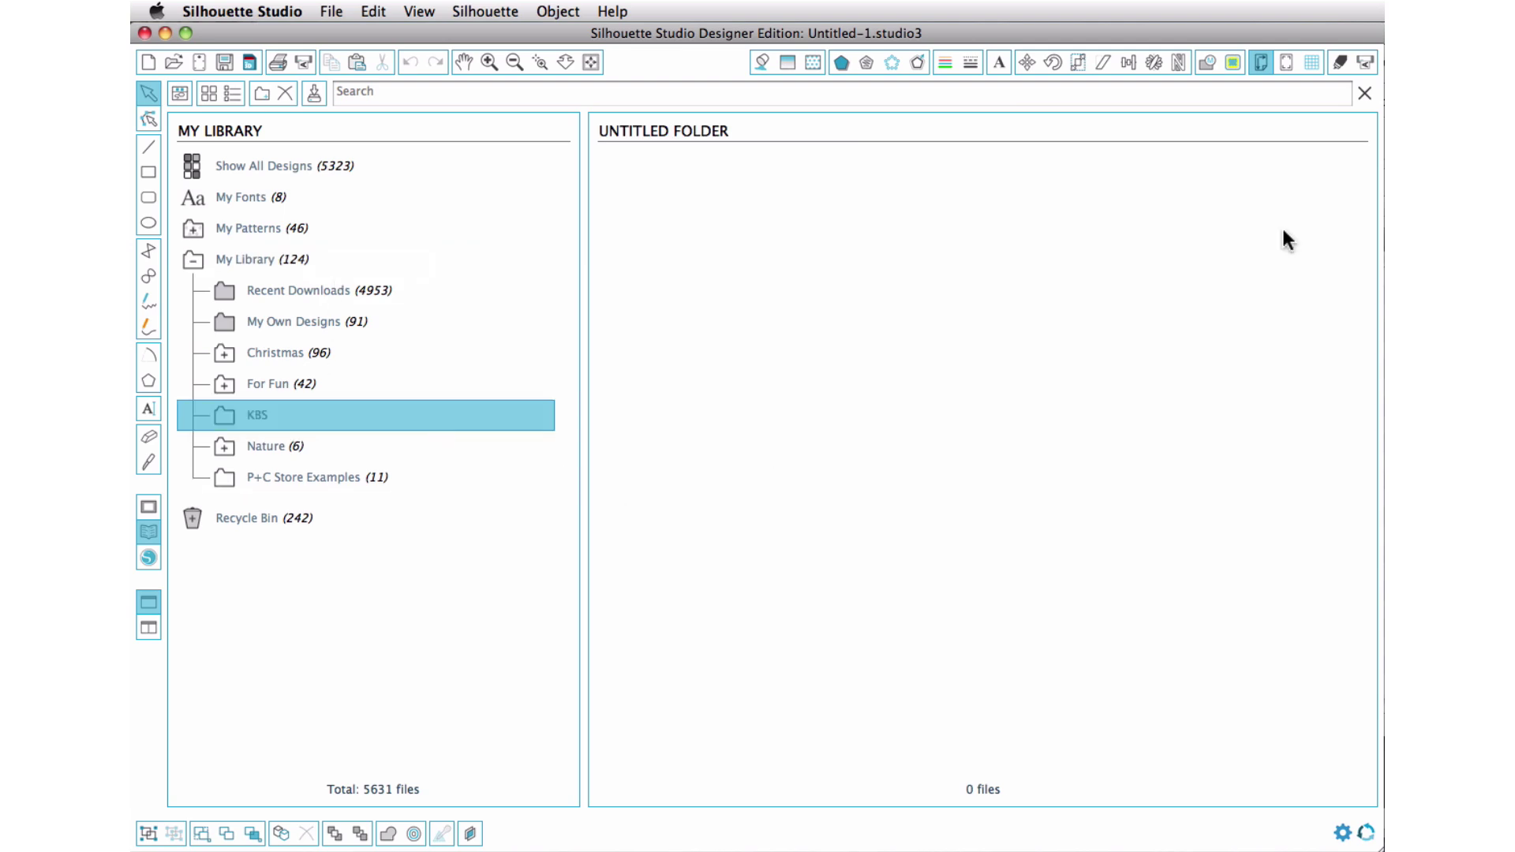
# - Select all 17 Happy Camper DXF files and drag them into the KBS library folder
pyautogui.press('super+Tab')
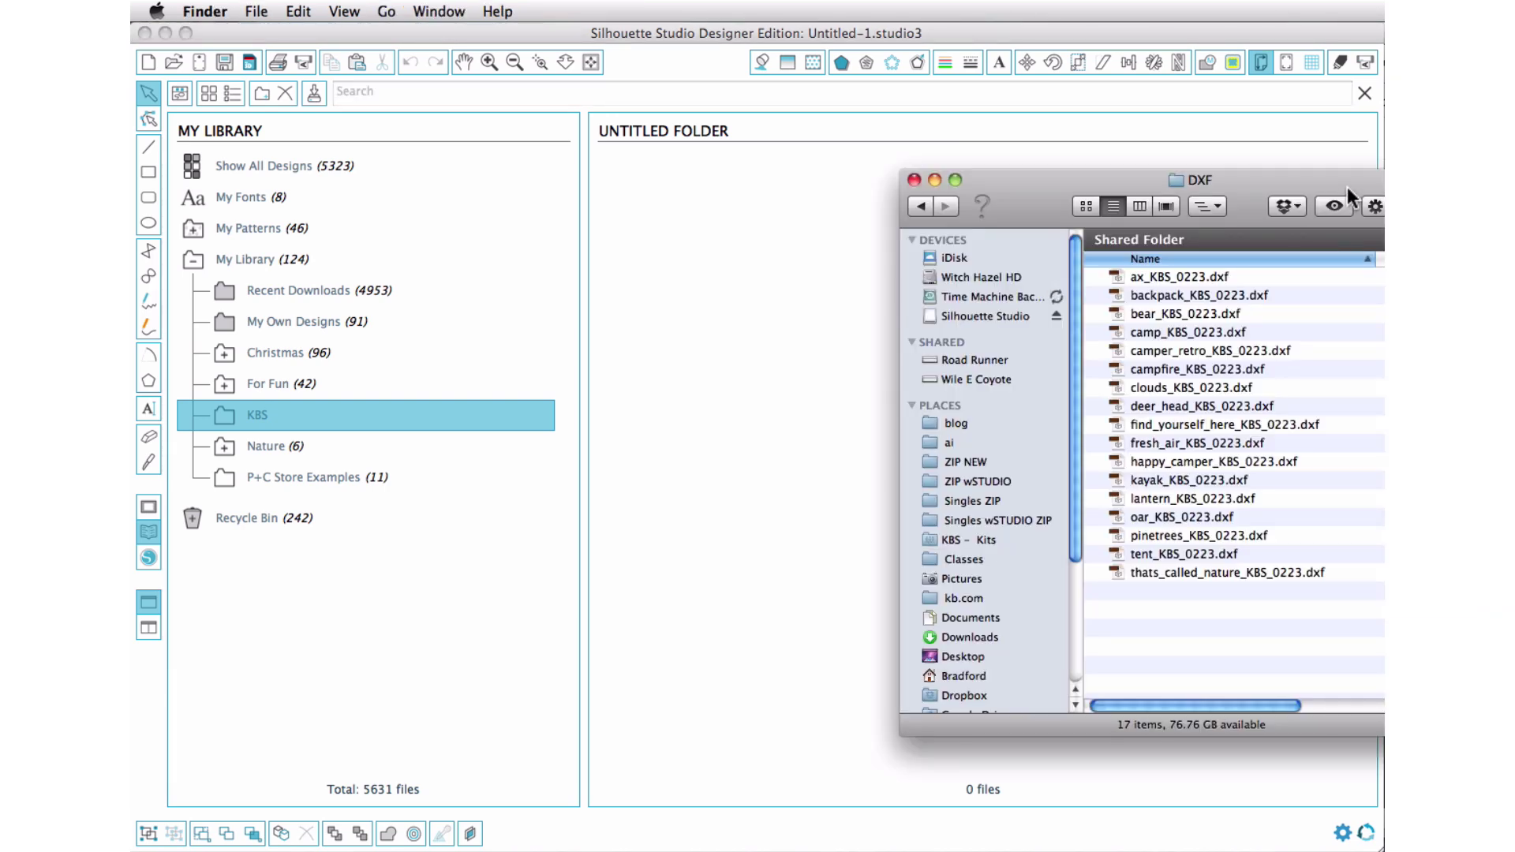
pyautogui.moveTo(1346, 187); pyautogui.dragTo(1336, 186)
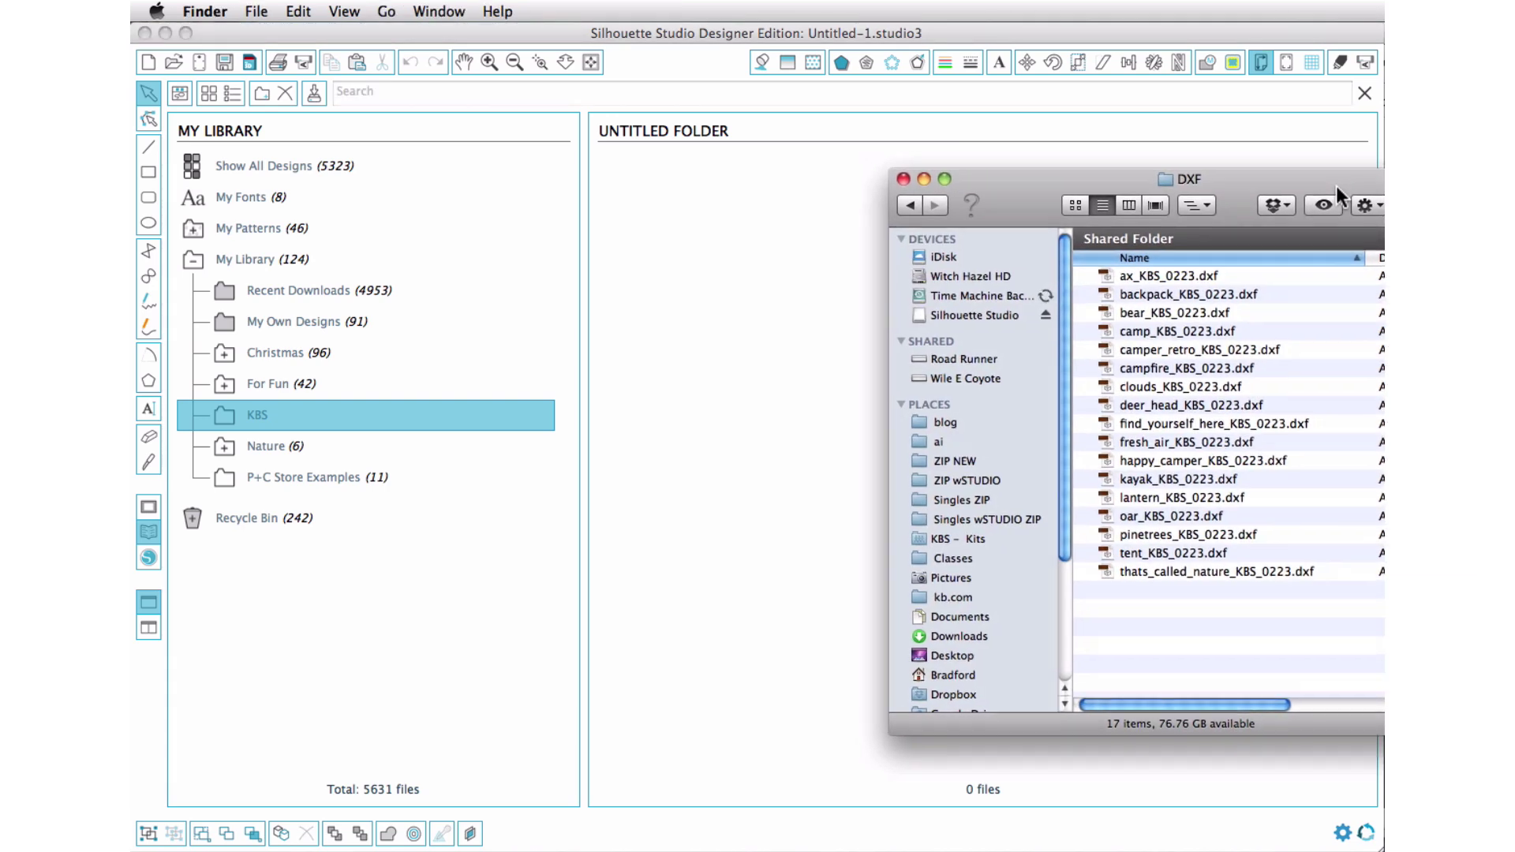
pyautogui.click(1195, 276)
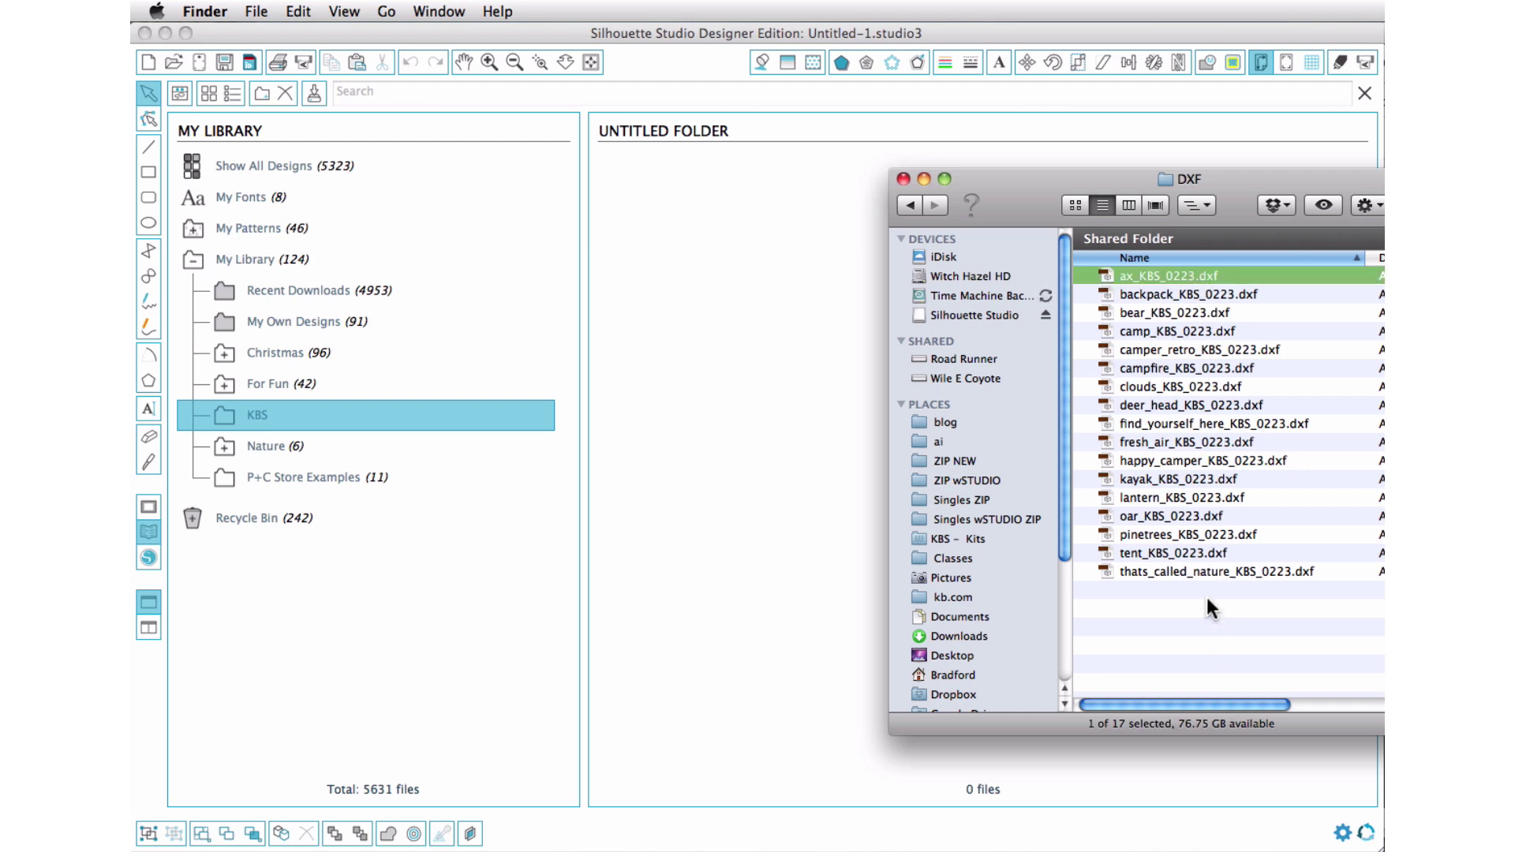
pyautogui.keyDown('shift'); pyautogui.click(1207, 572); pyautogui.keyUp('shift')
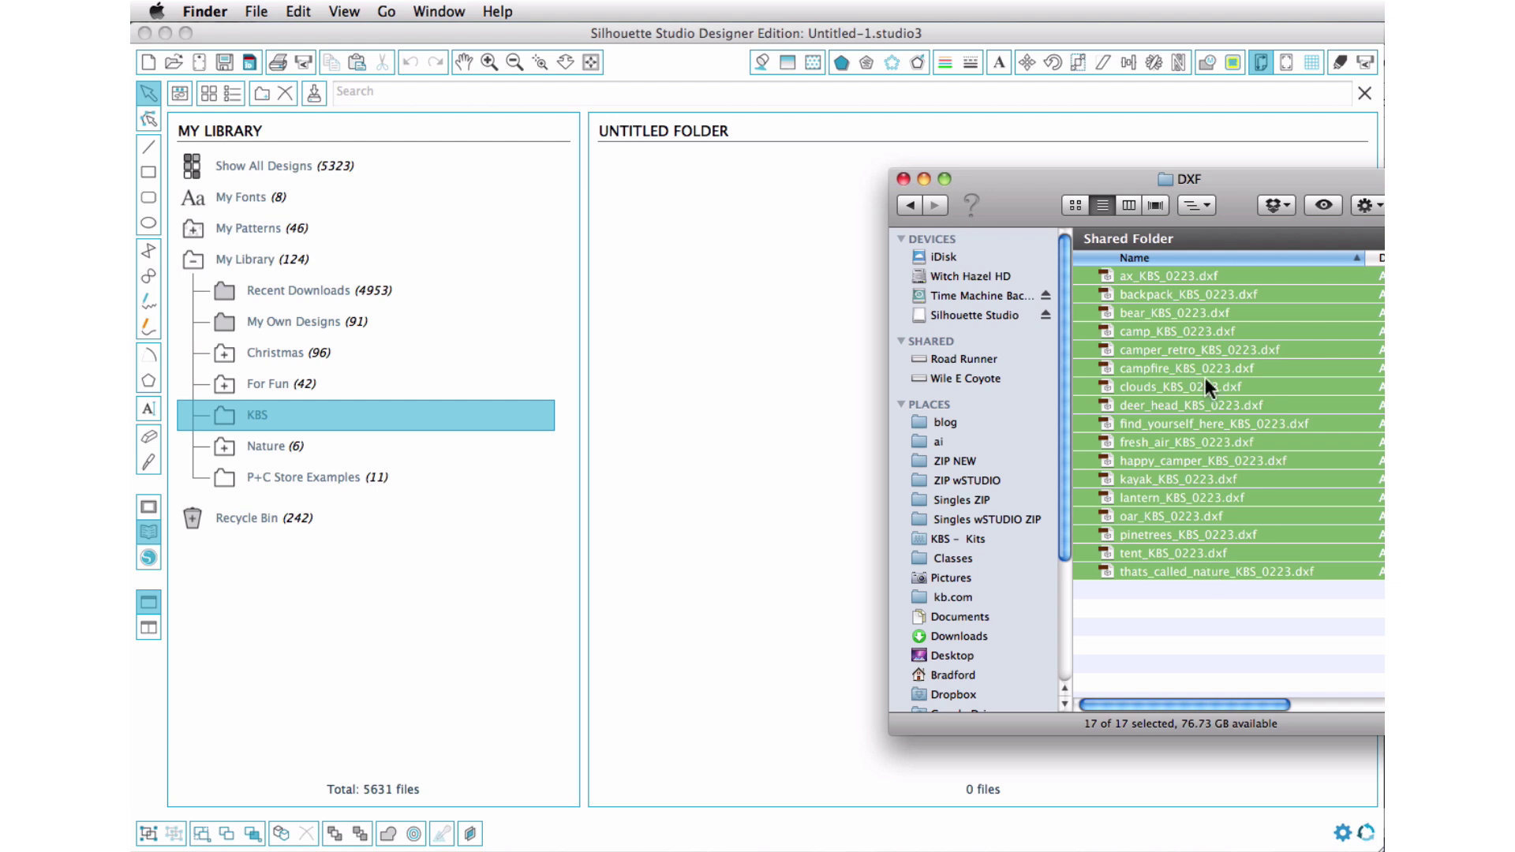
pyautogui.moveTo(1205, 377); pyautogui.dragTo(798, 410)
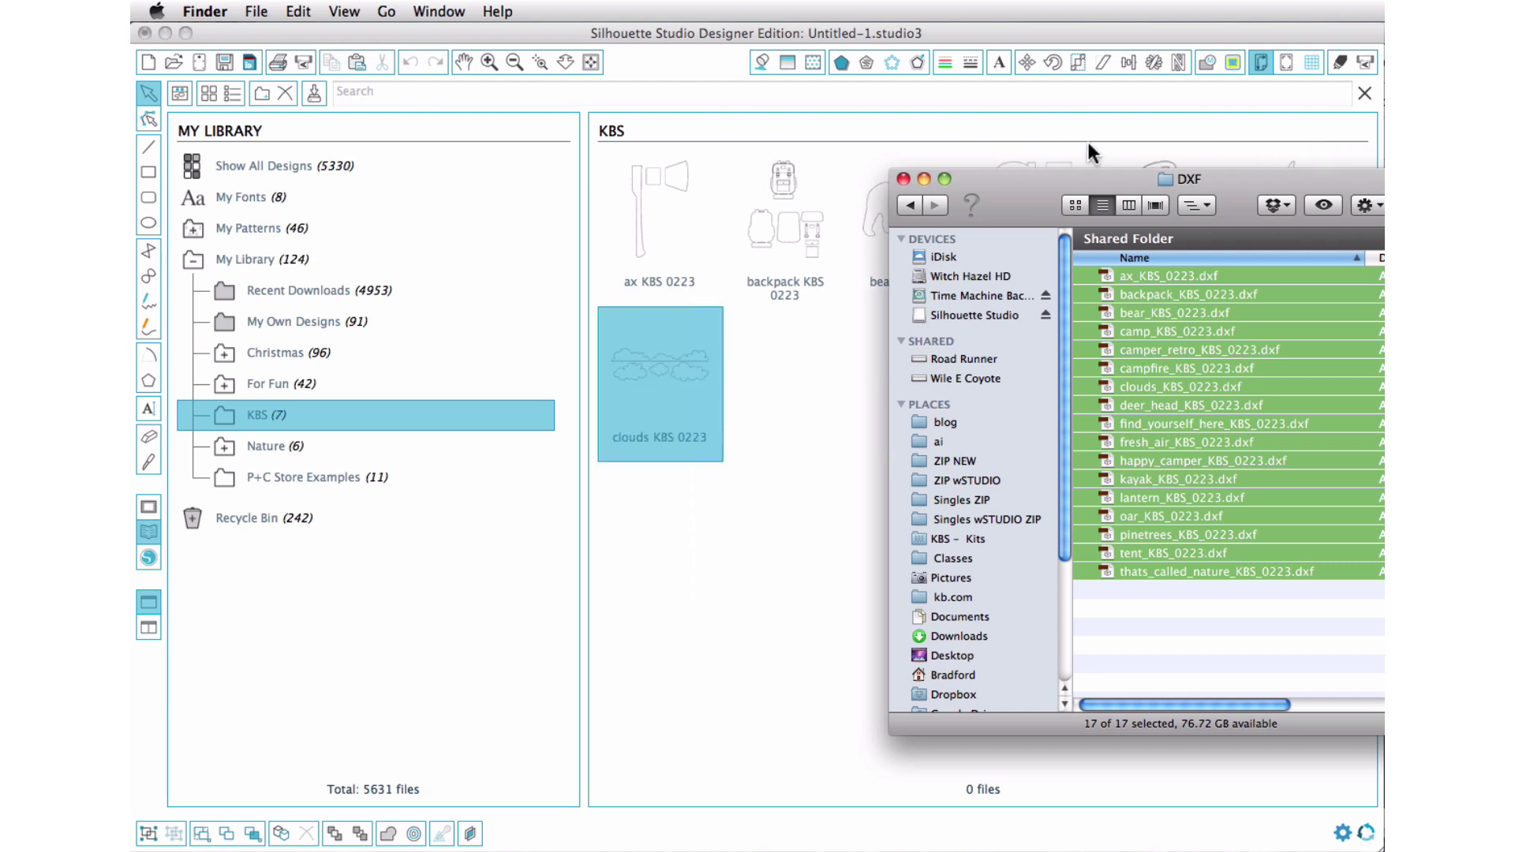
pyautogui.moveTo(1001, 181); pyautogui.dragTo(1241, 176)
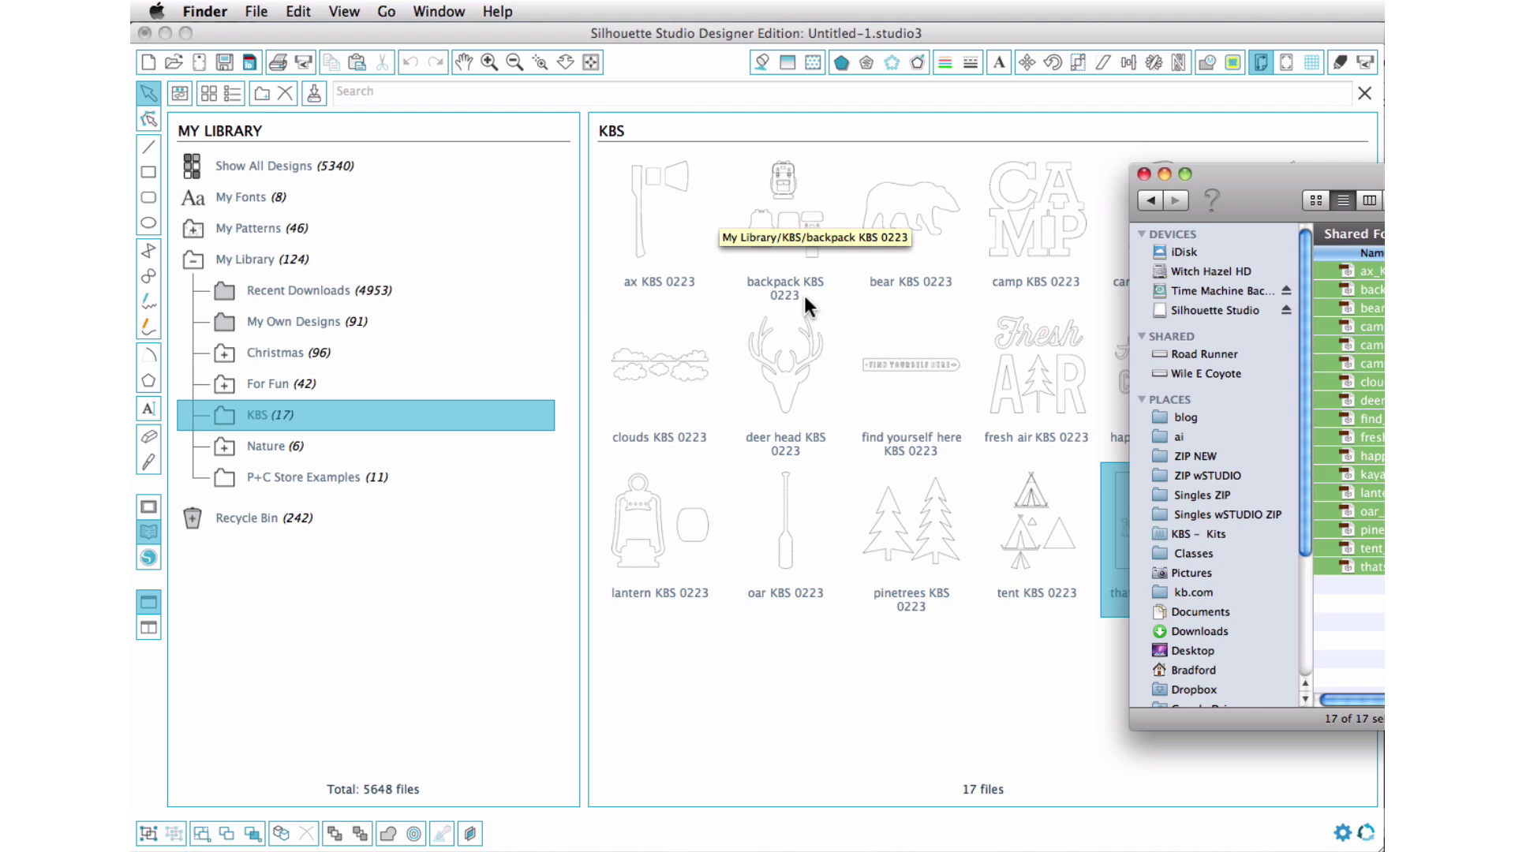
# - Select all 17 files in the SVG folder and drop them into the KBS folder
pyautogui.click(1146, 202)
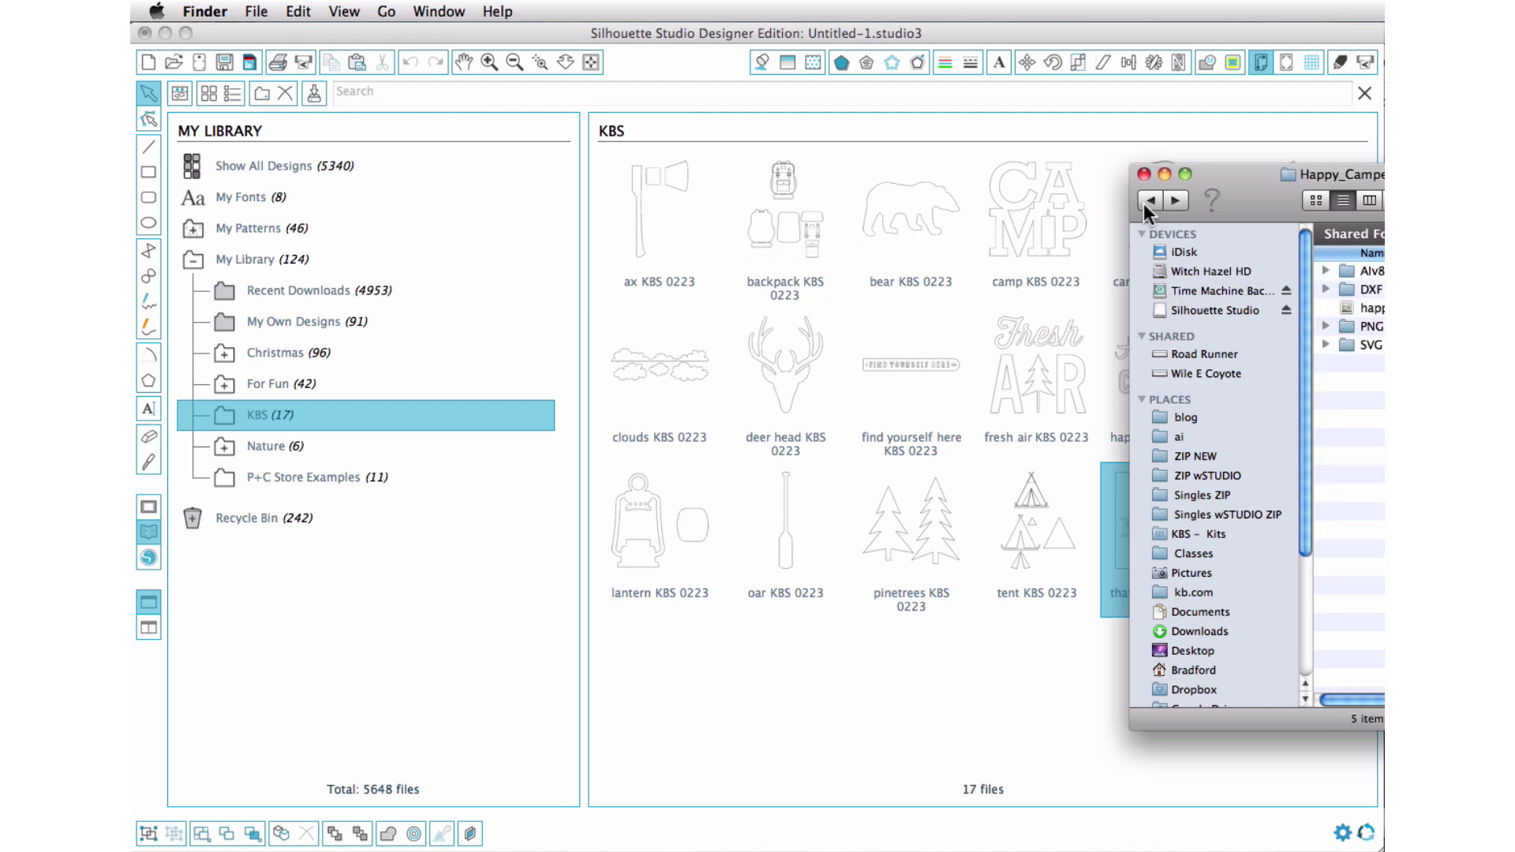
pyautogui.doubleClick(1369, 345)
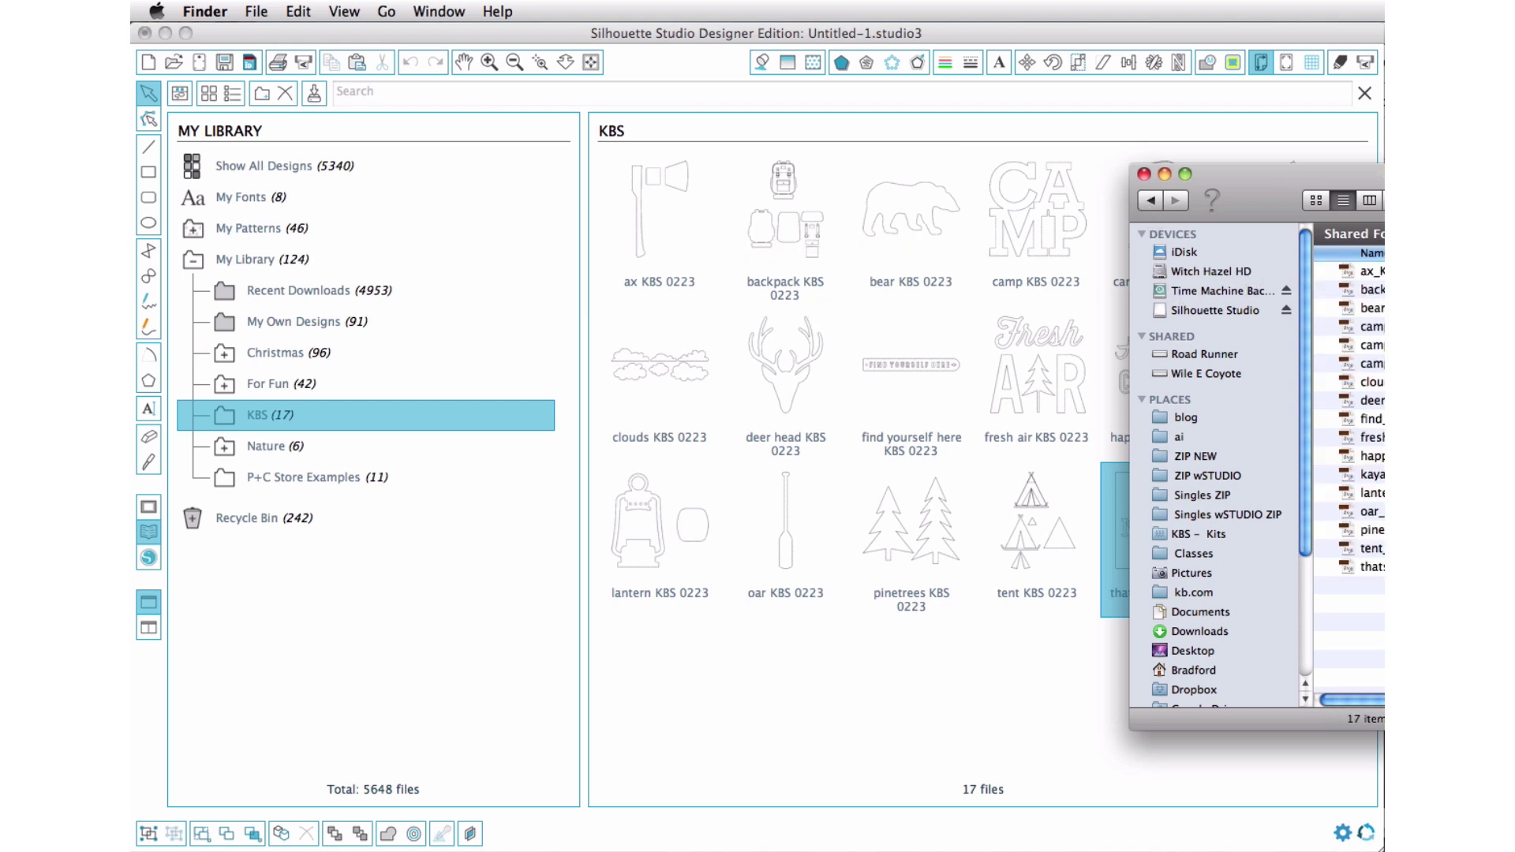
pyautogui.click(1367, 271)
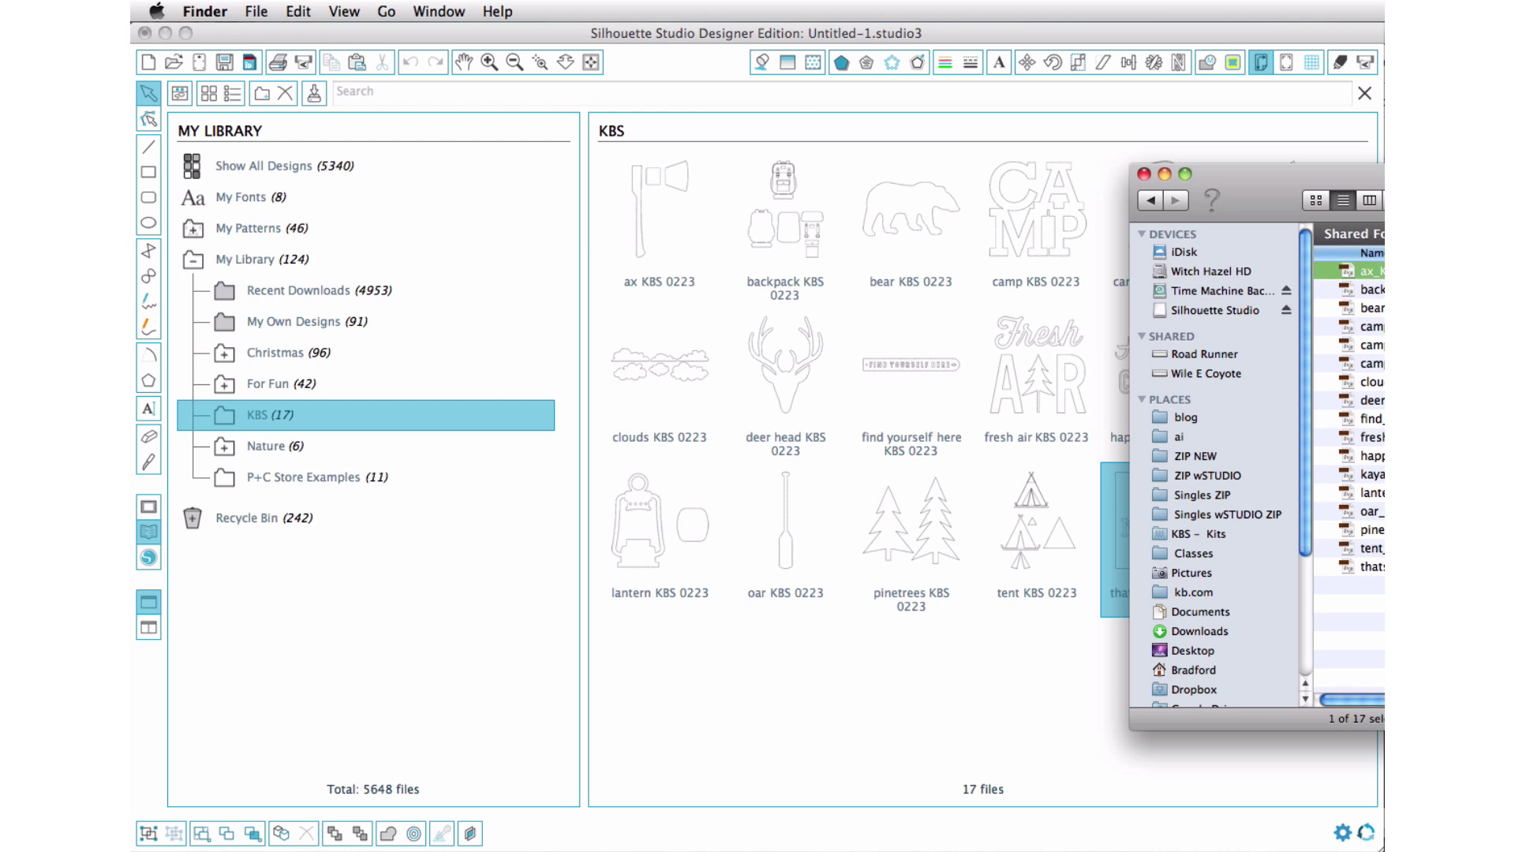
pyautogui.press('super+a')
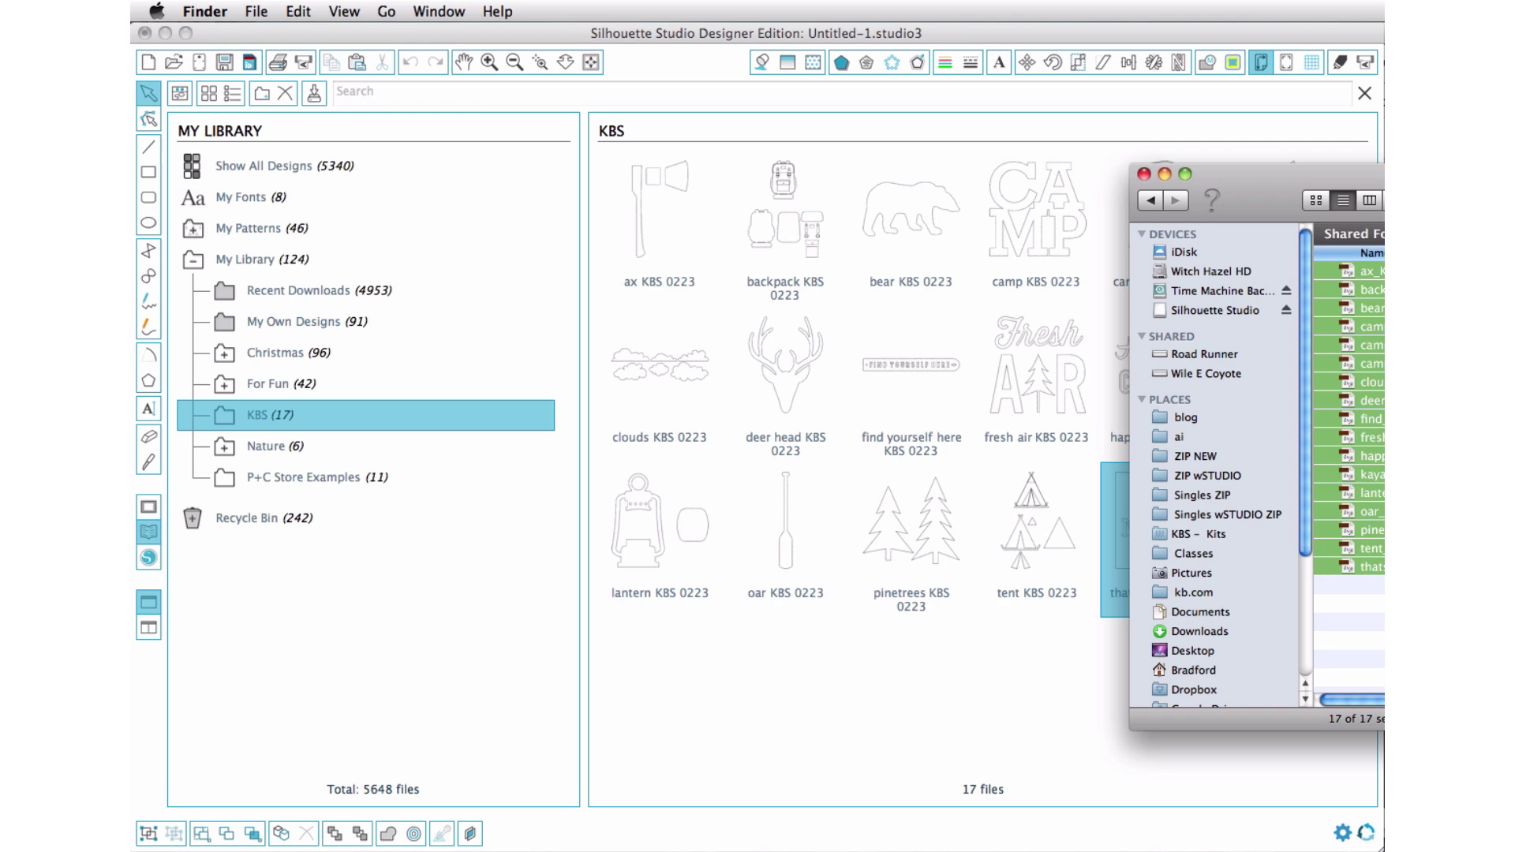
pyautogui.moveTo(1357, 513); pyautogui.dragTo(940, 669)
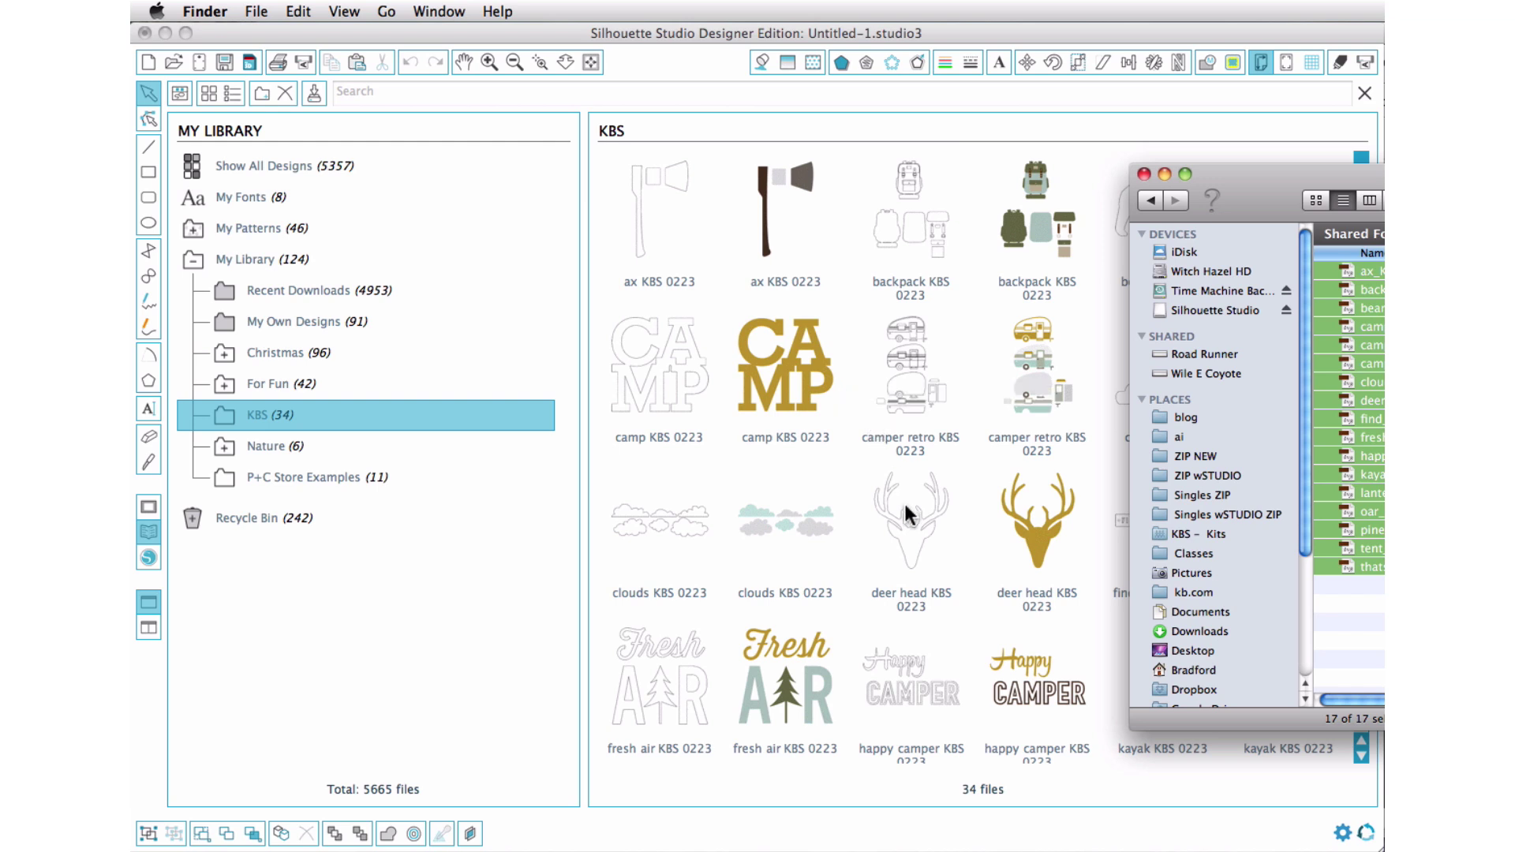
# - Place the outline camp design on the mat, undoing the trial piece moves
pyautogui.click(679, 372)
pyautogui.doubleClick(679, 372)
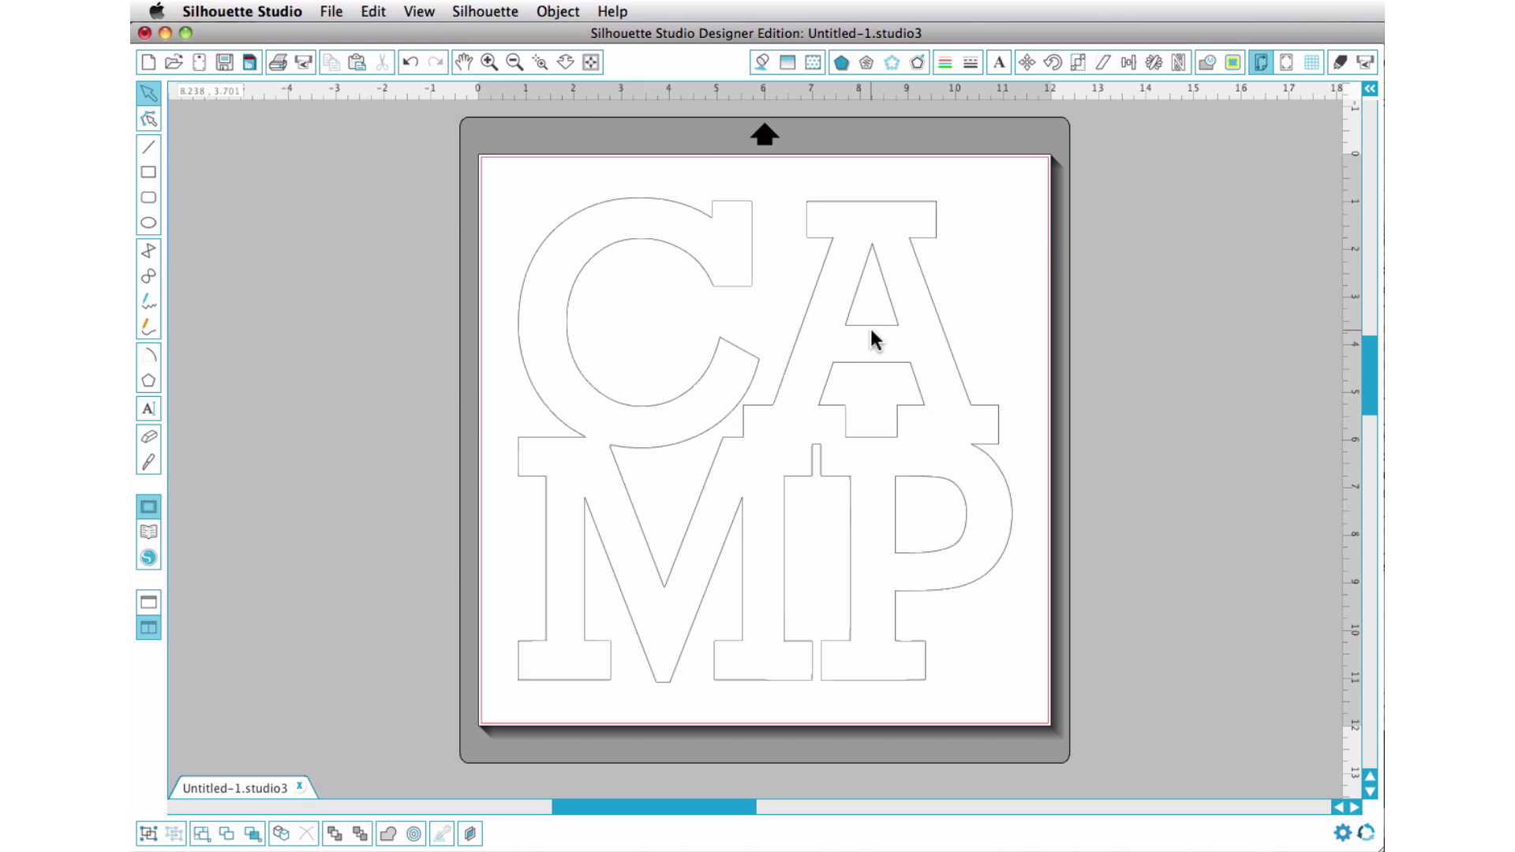
pyautogui.moveTo(872, 338); pyautogui.dragTo(1092, 291)
pyautogui.moveTo(913, 383); pyautogui.dragTo(1038, 402)
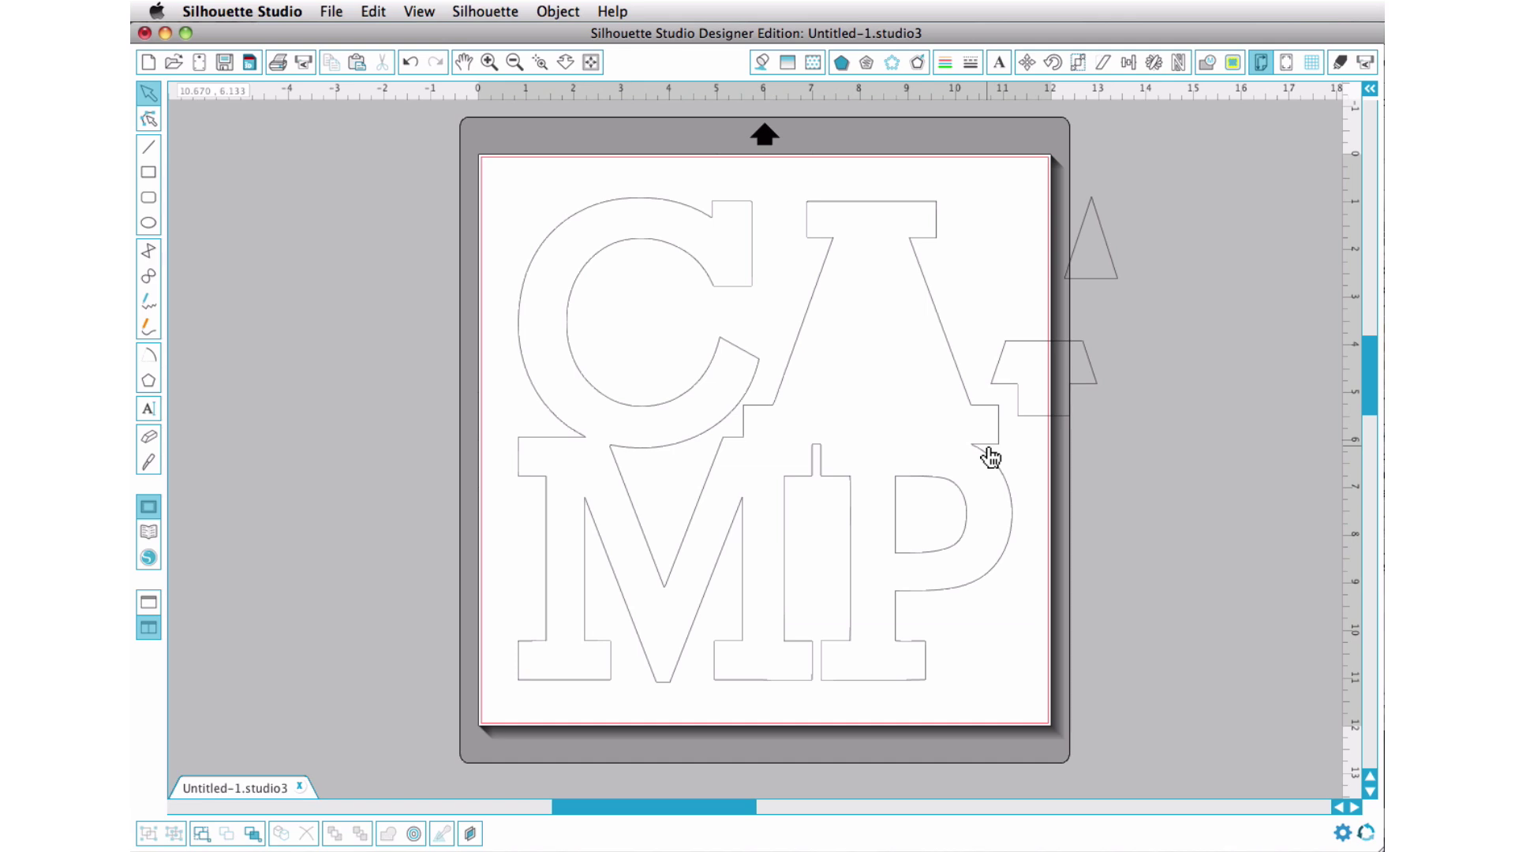
pyautogui.moveTo(851, 481); pyautogui.dragTo(759, 468)
pyautogui.click(755, 452)
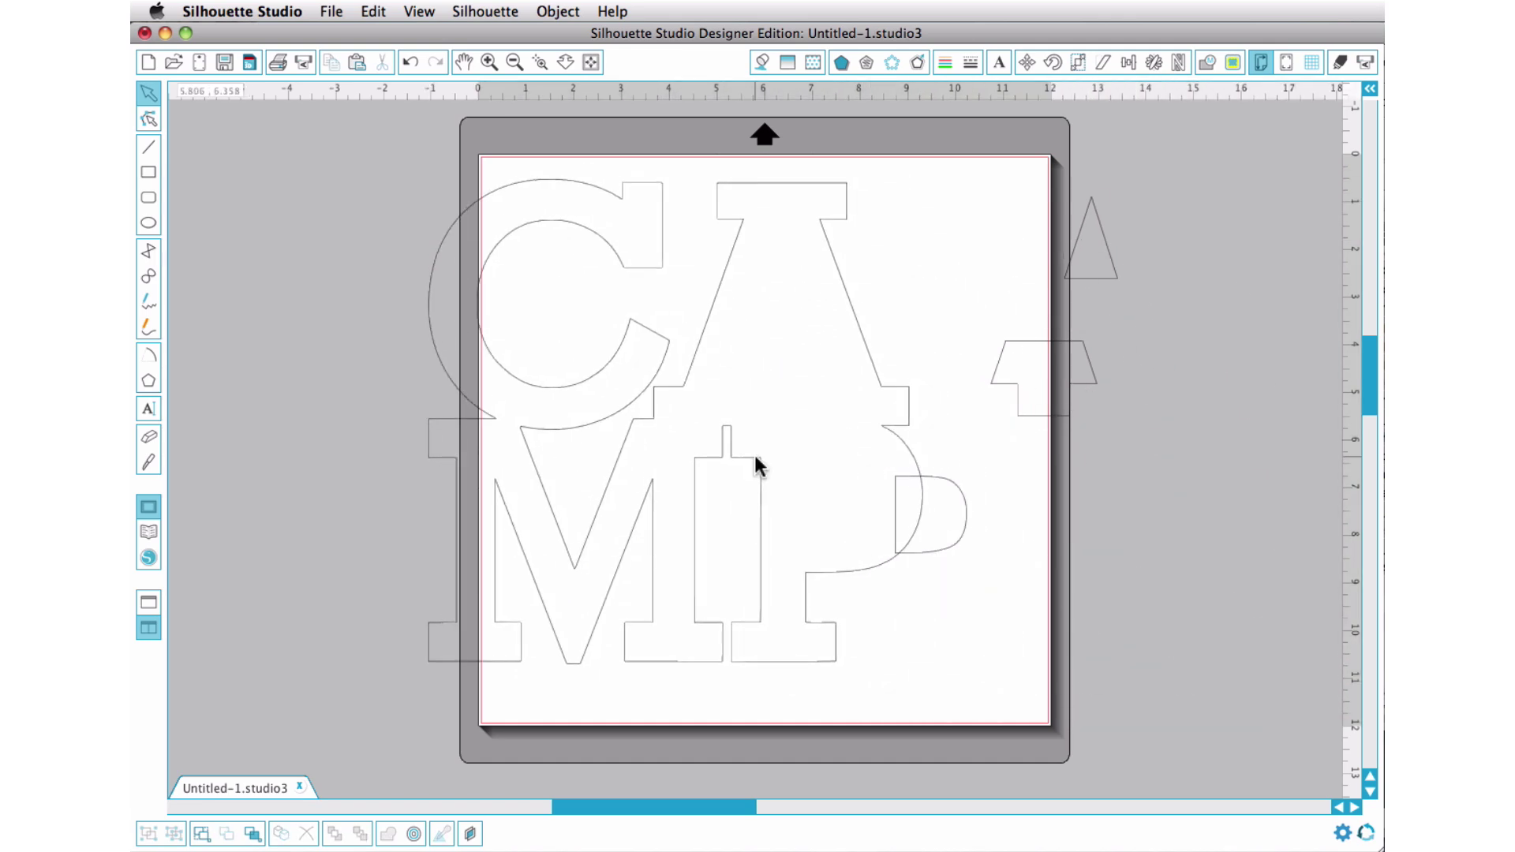
pyautogui.press('super+z')
pyautogui.press('super+z')
pyautogui.press('super+z')
pyautogui.press('super+z')
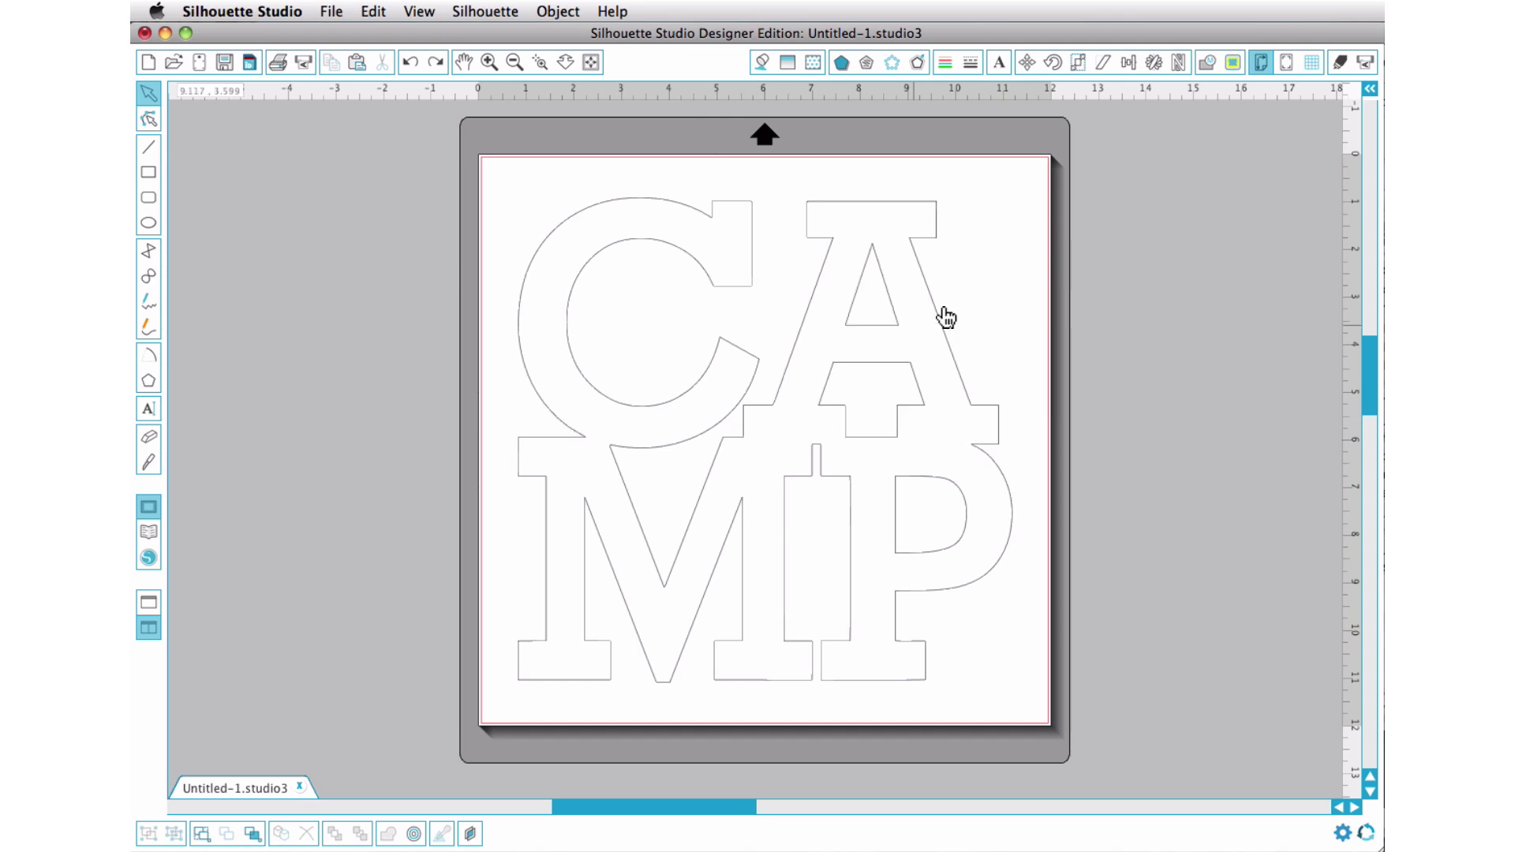
# - Group all the CAMP pieces into one object and bring up the Modify options
pyautogui.press('super+a')
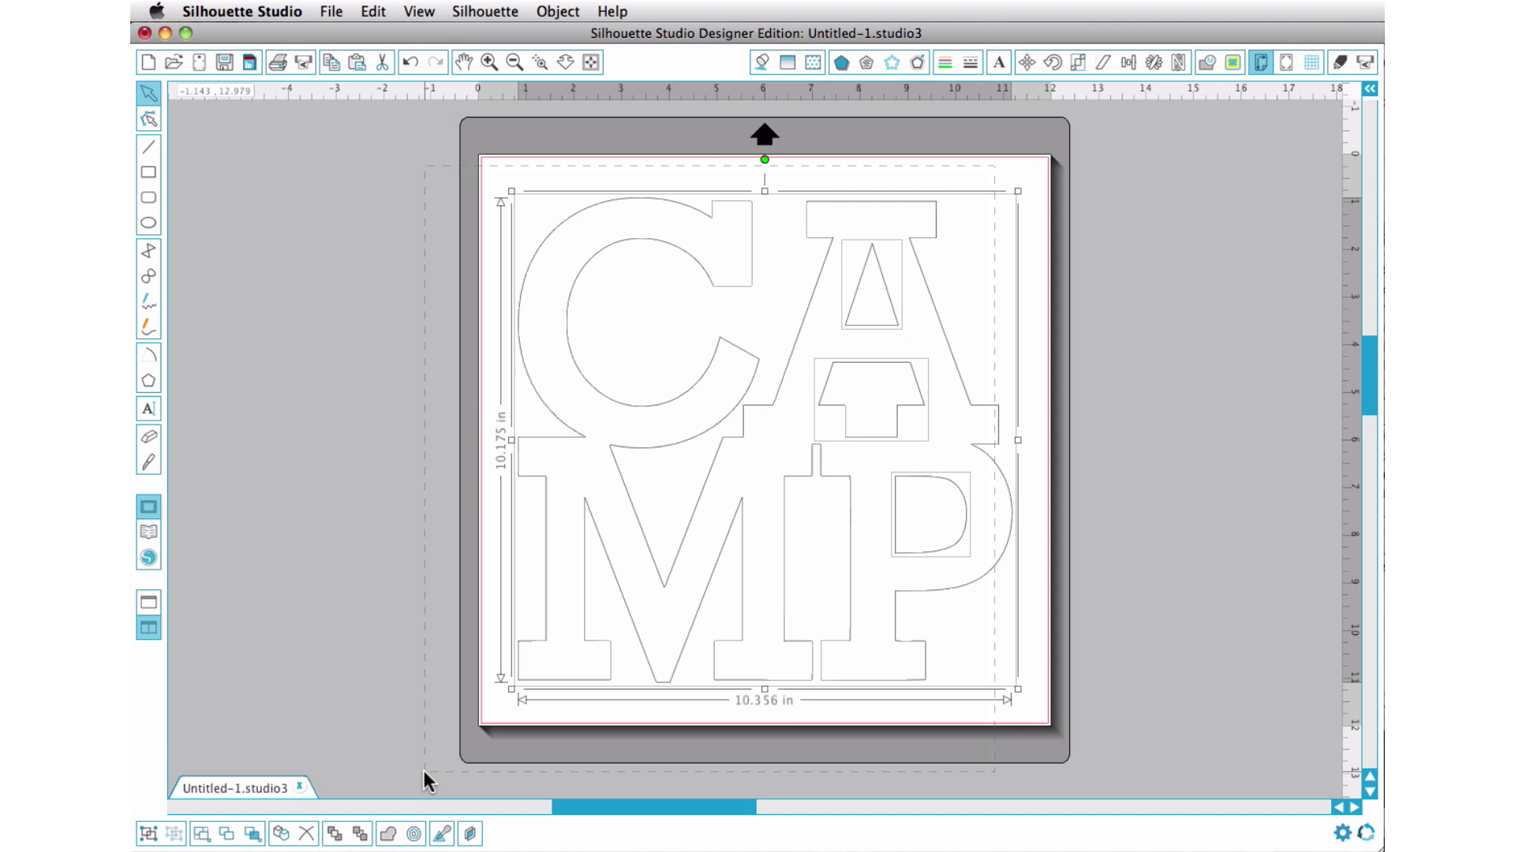
pyautogui.rightClick(776, 369)
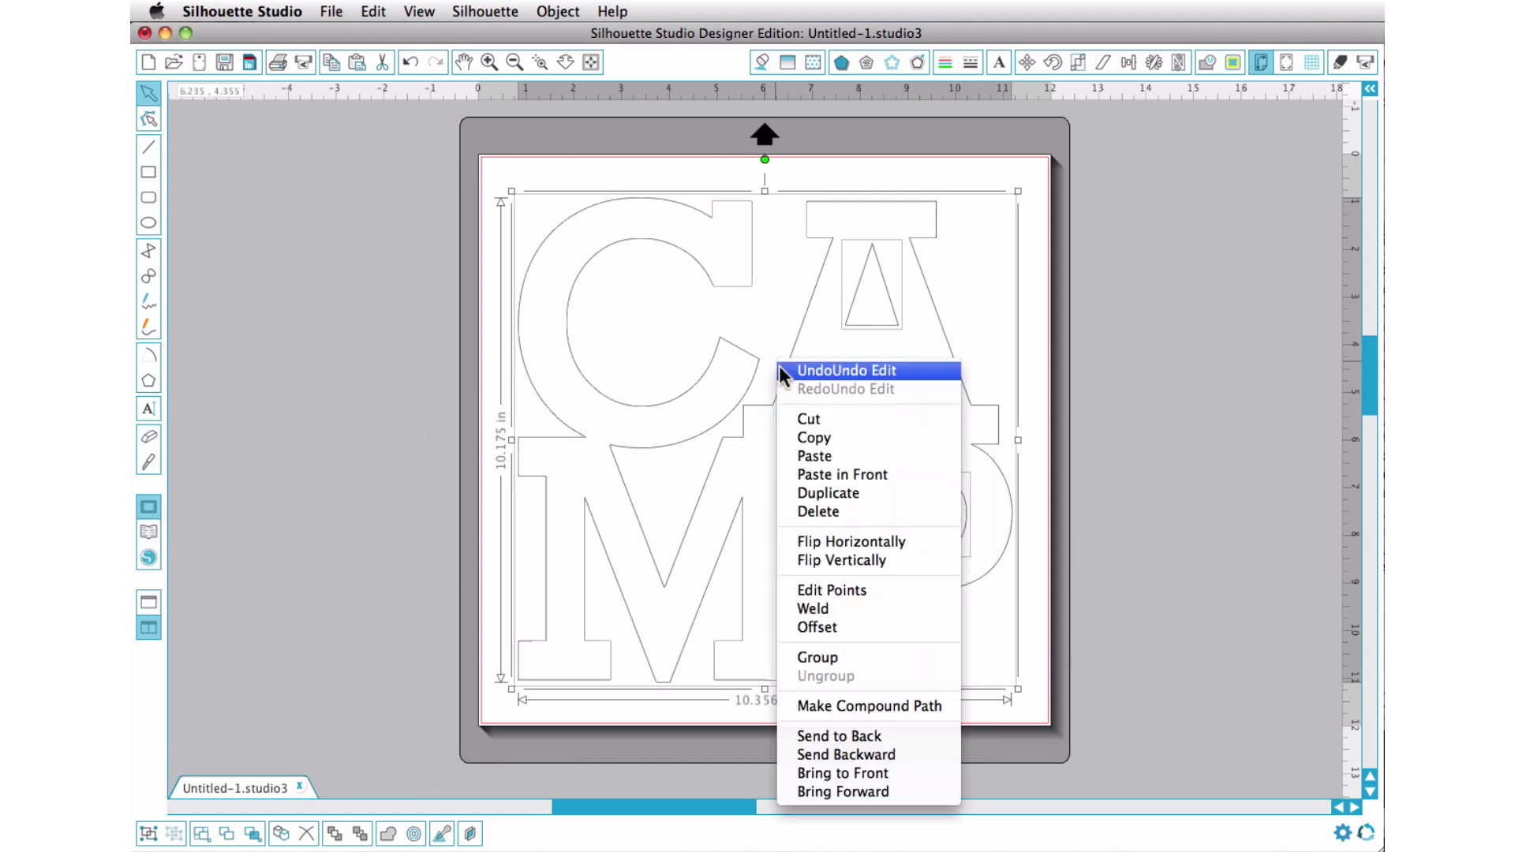
pyautogui.click(812, 652)
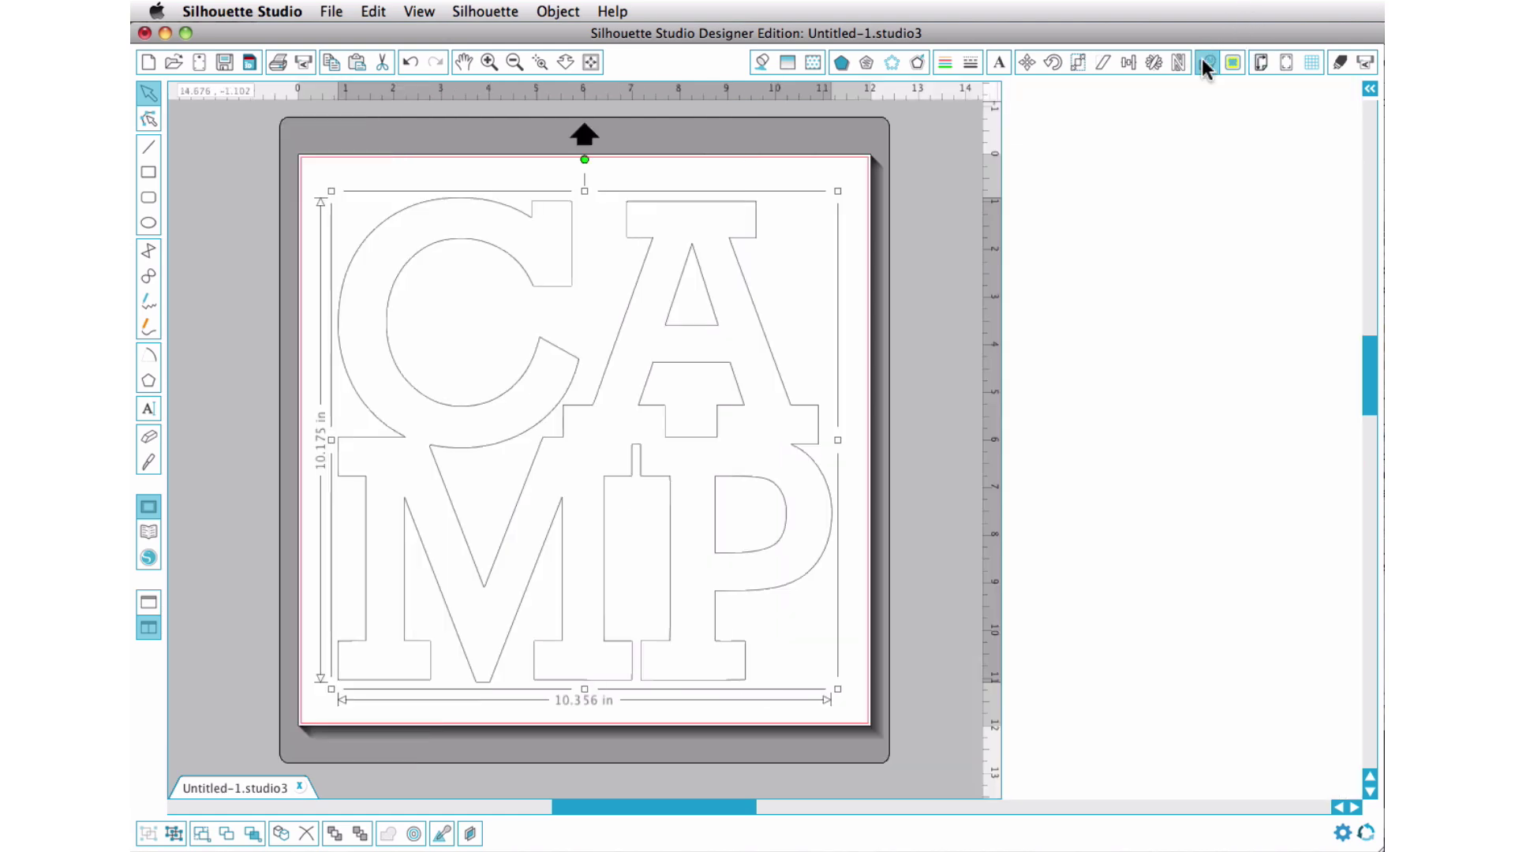
pyautogui.click(1202, 61)
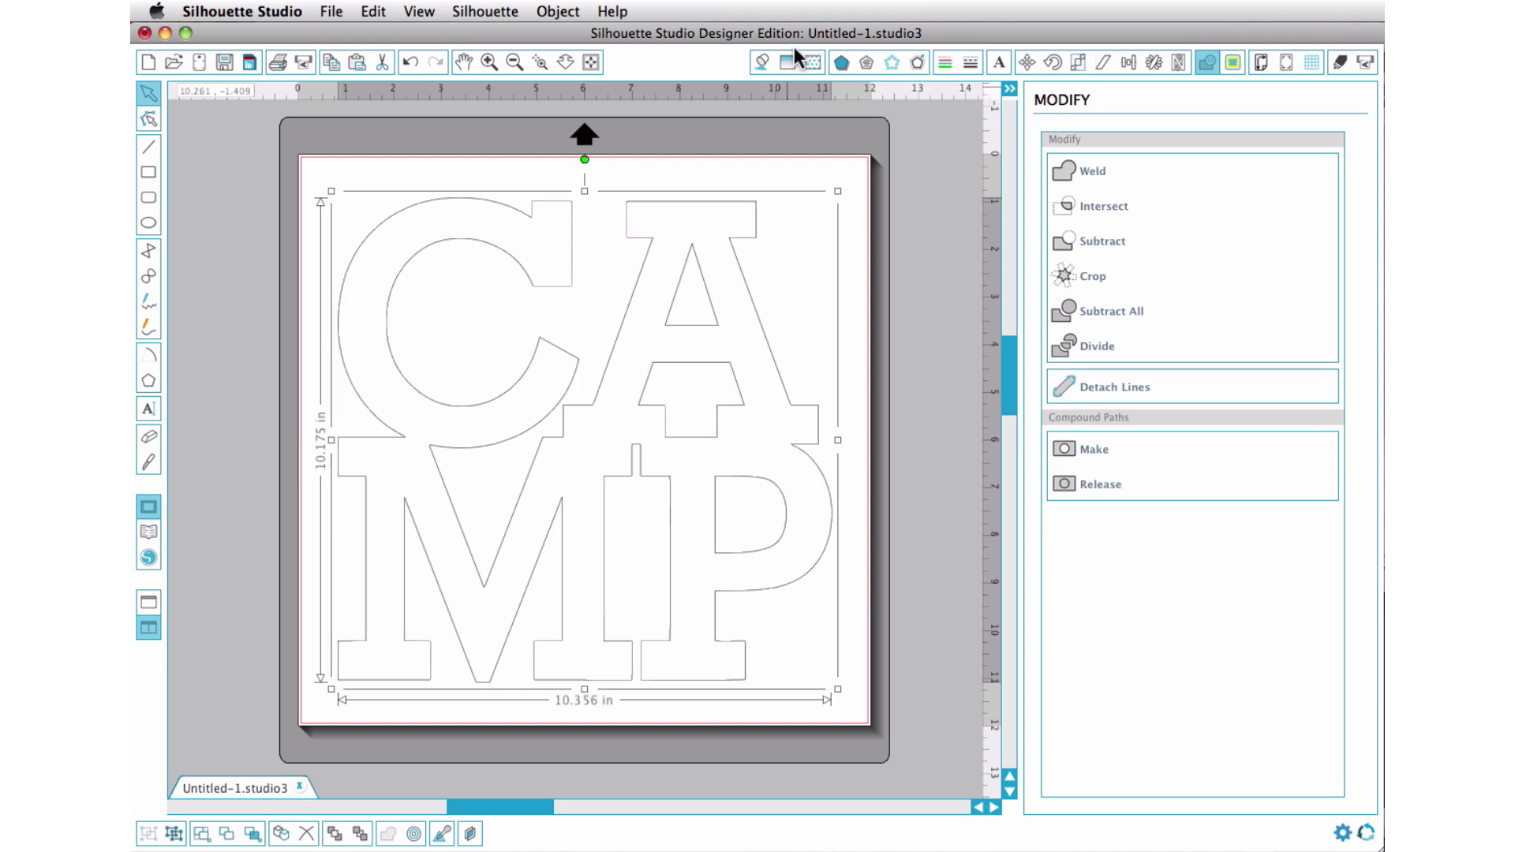
# - Fill the CAMP letters with the pale pink swatch and make them one compound path
pyautogui.click(762, 63)
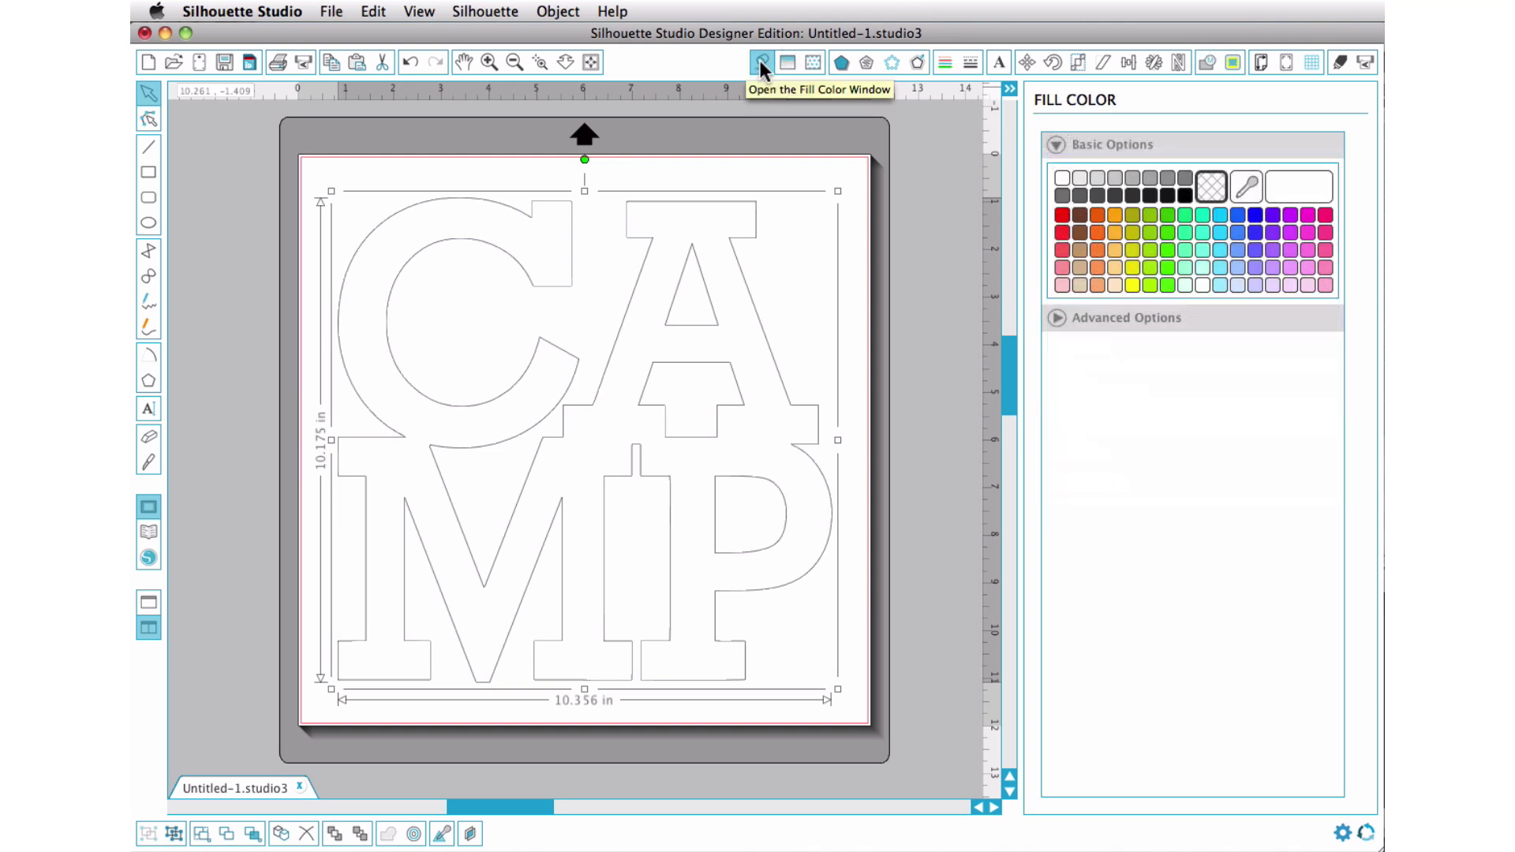
pyautogui.click(1062, 285)
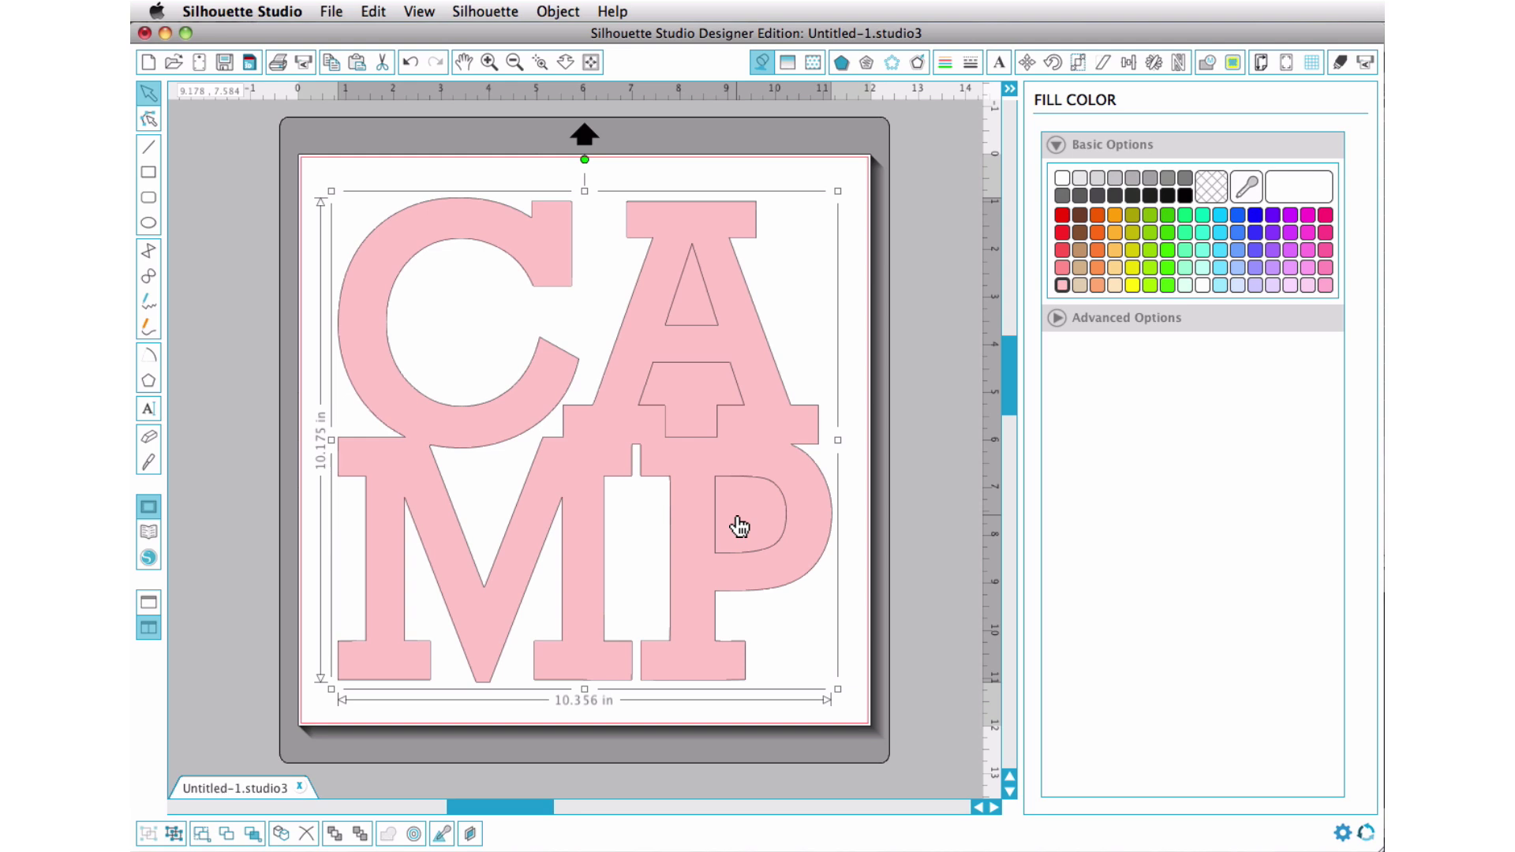
pyautogui.rightClick(593, 436)
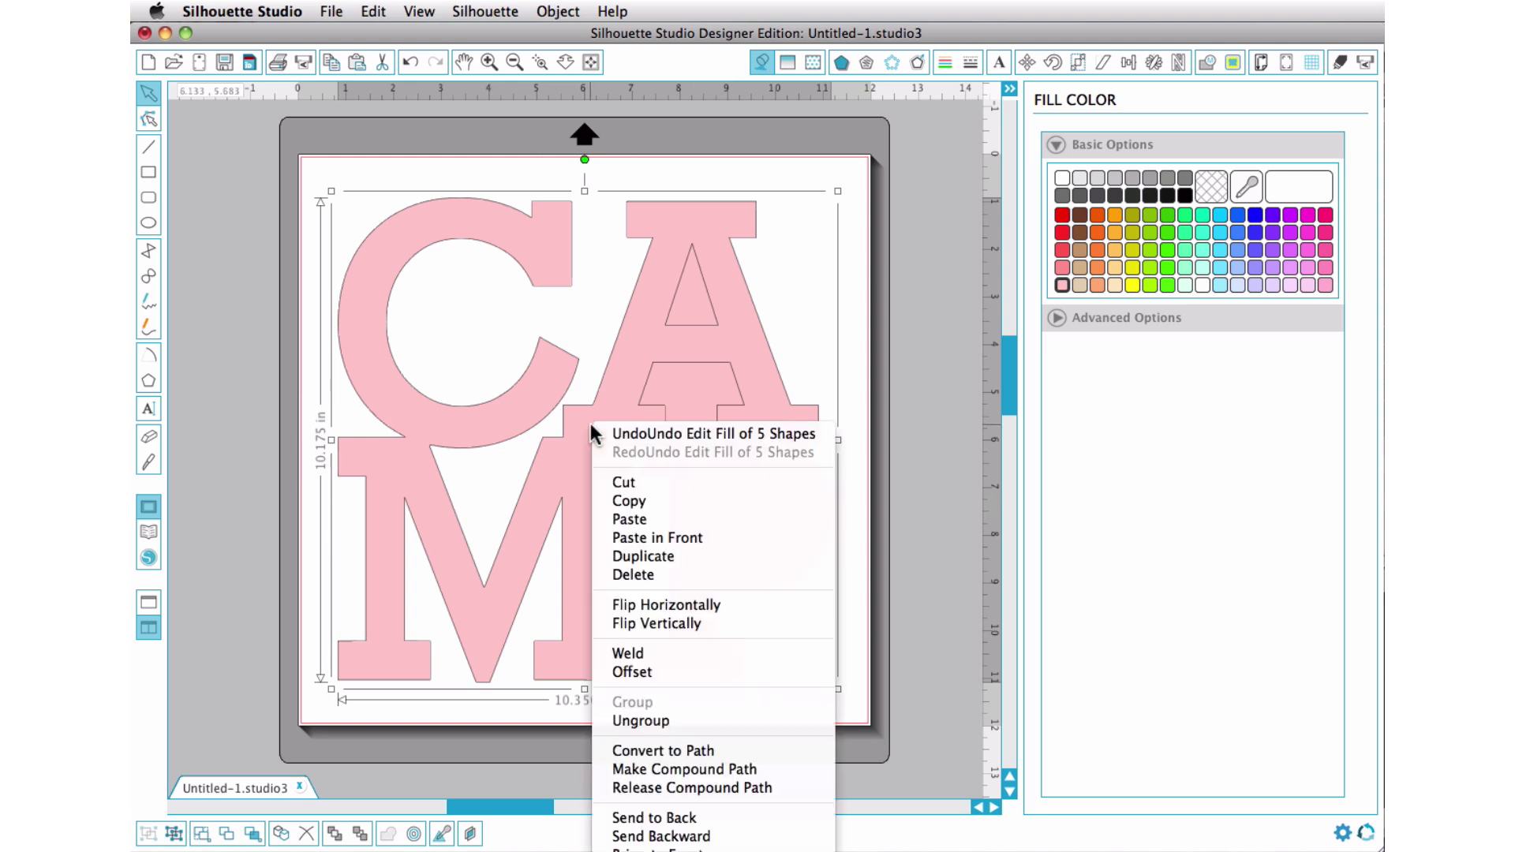
pyautogui.click(605, 763)
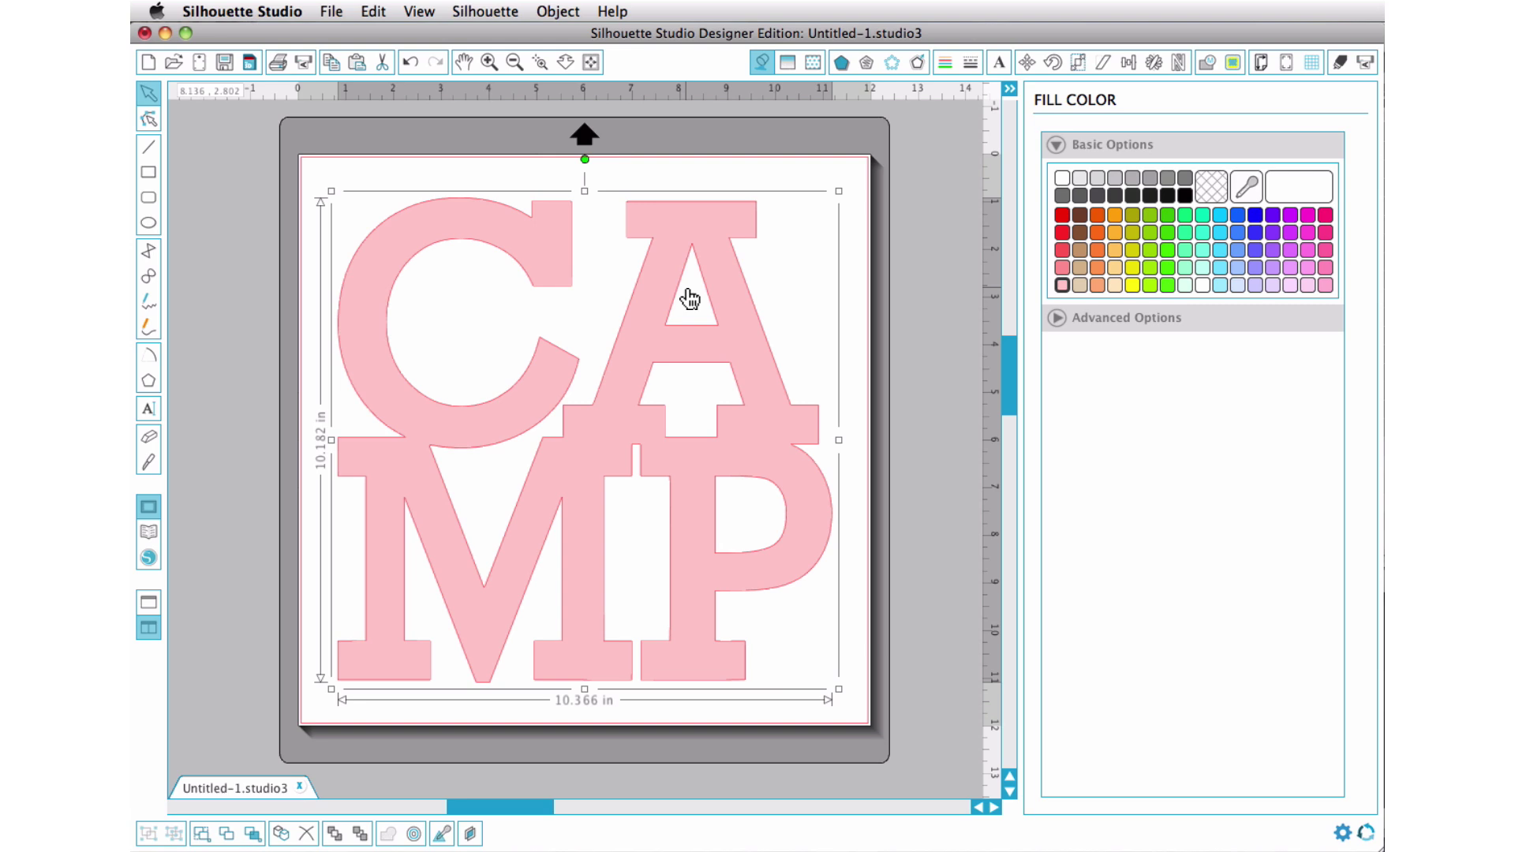
# - Add the gold camp design to the mat and move the pink CAMP off to the left
pyautogui.click(155, 531)
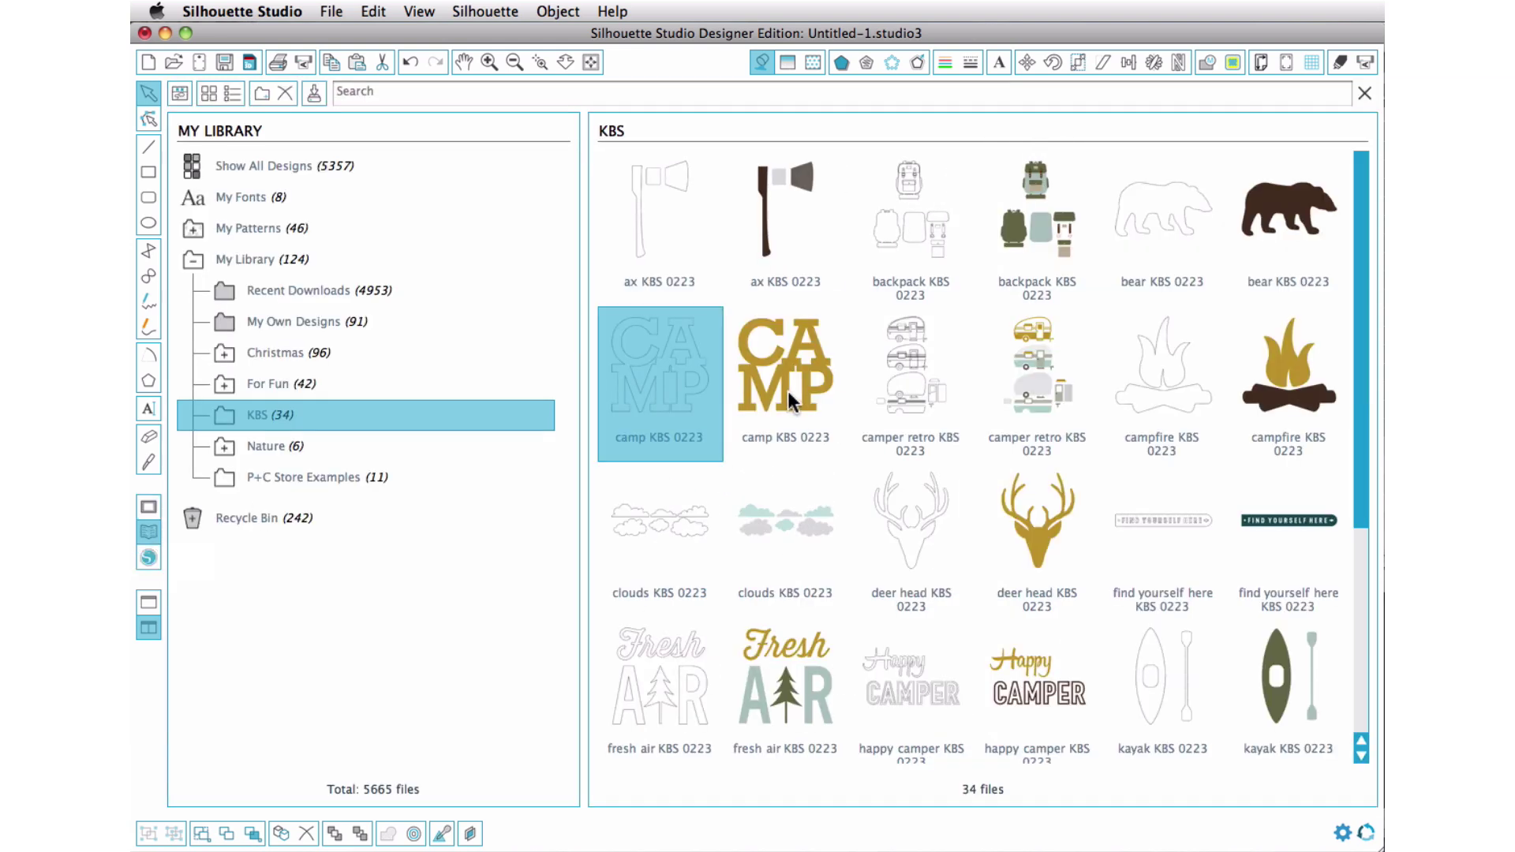
pyautogui.click(787, 389)
pyautogui.moveTo(787, 390); pyautogui.dragTo(804, 440)
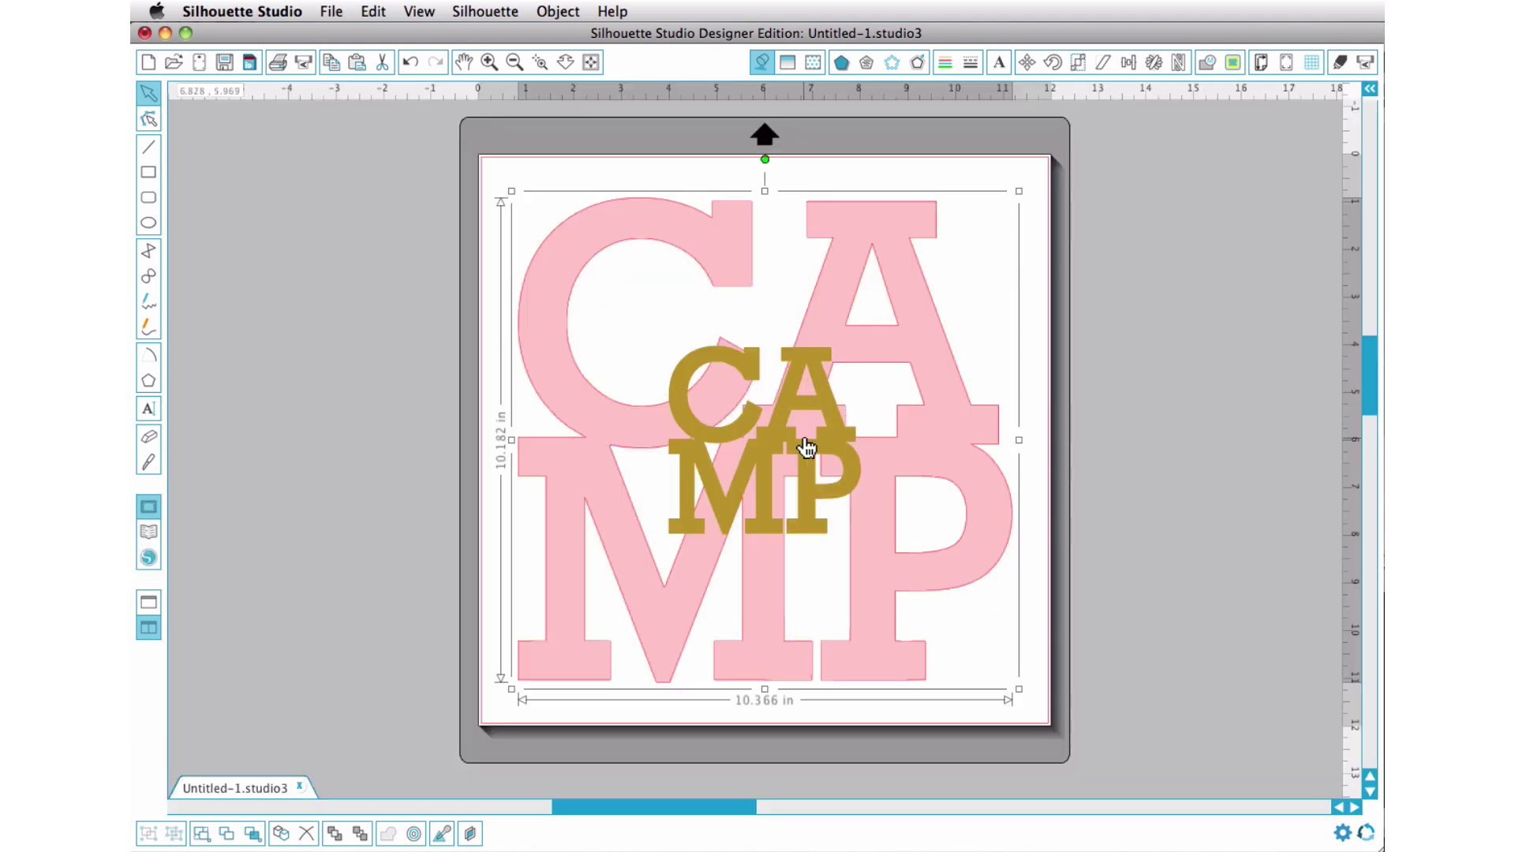
pyautogui.moveTo(903, 314); pyautogui.dragTo(483, 318)
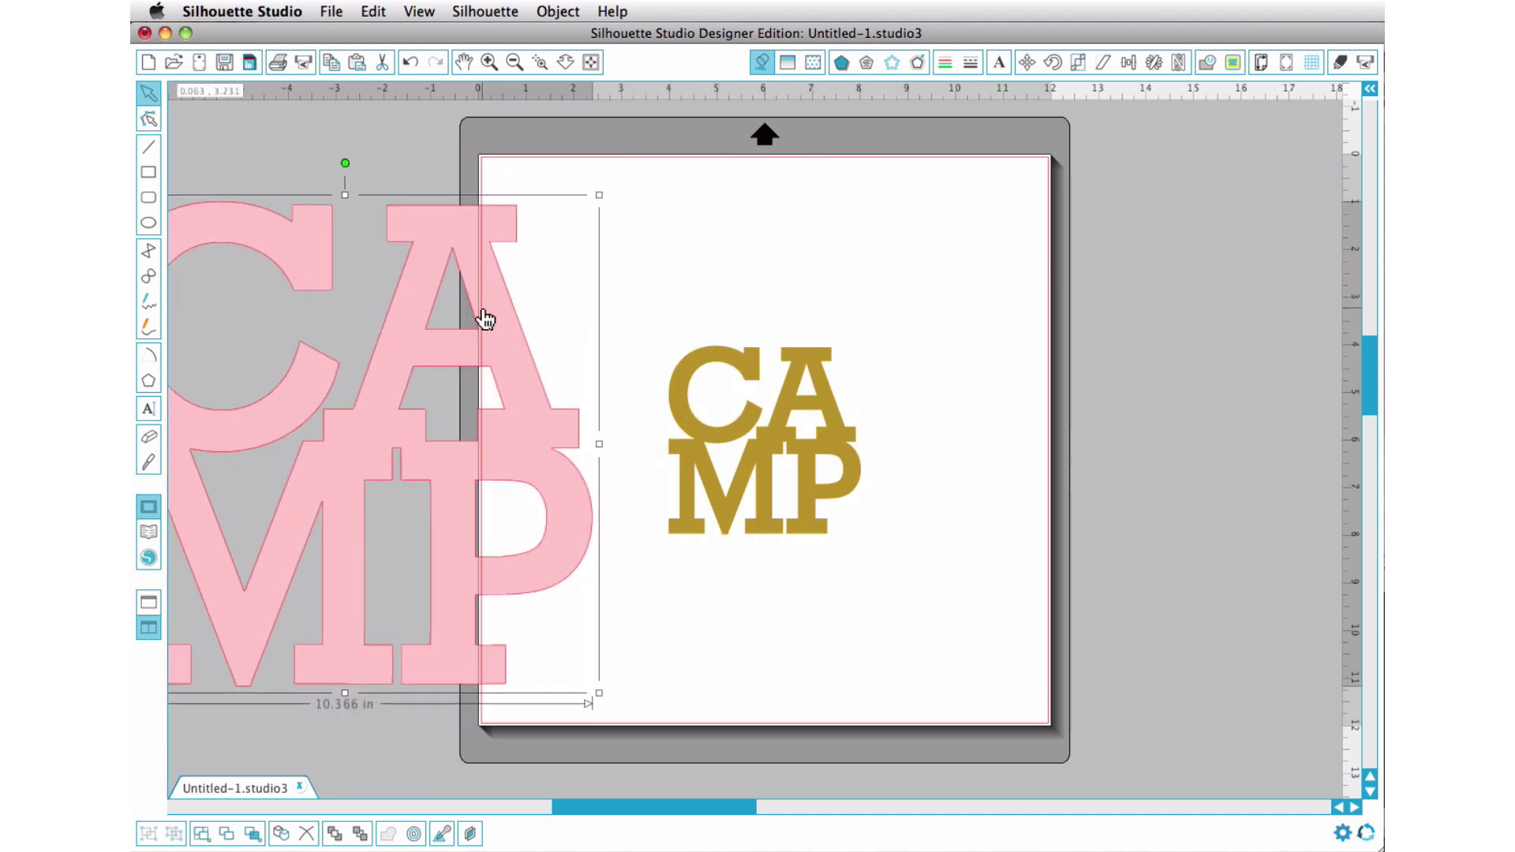
pyautogui.moveTo(736, 372); pyautogui.dragTo(812, 404)
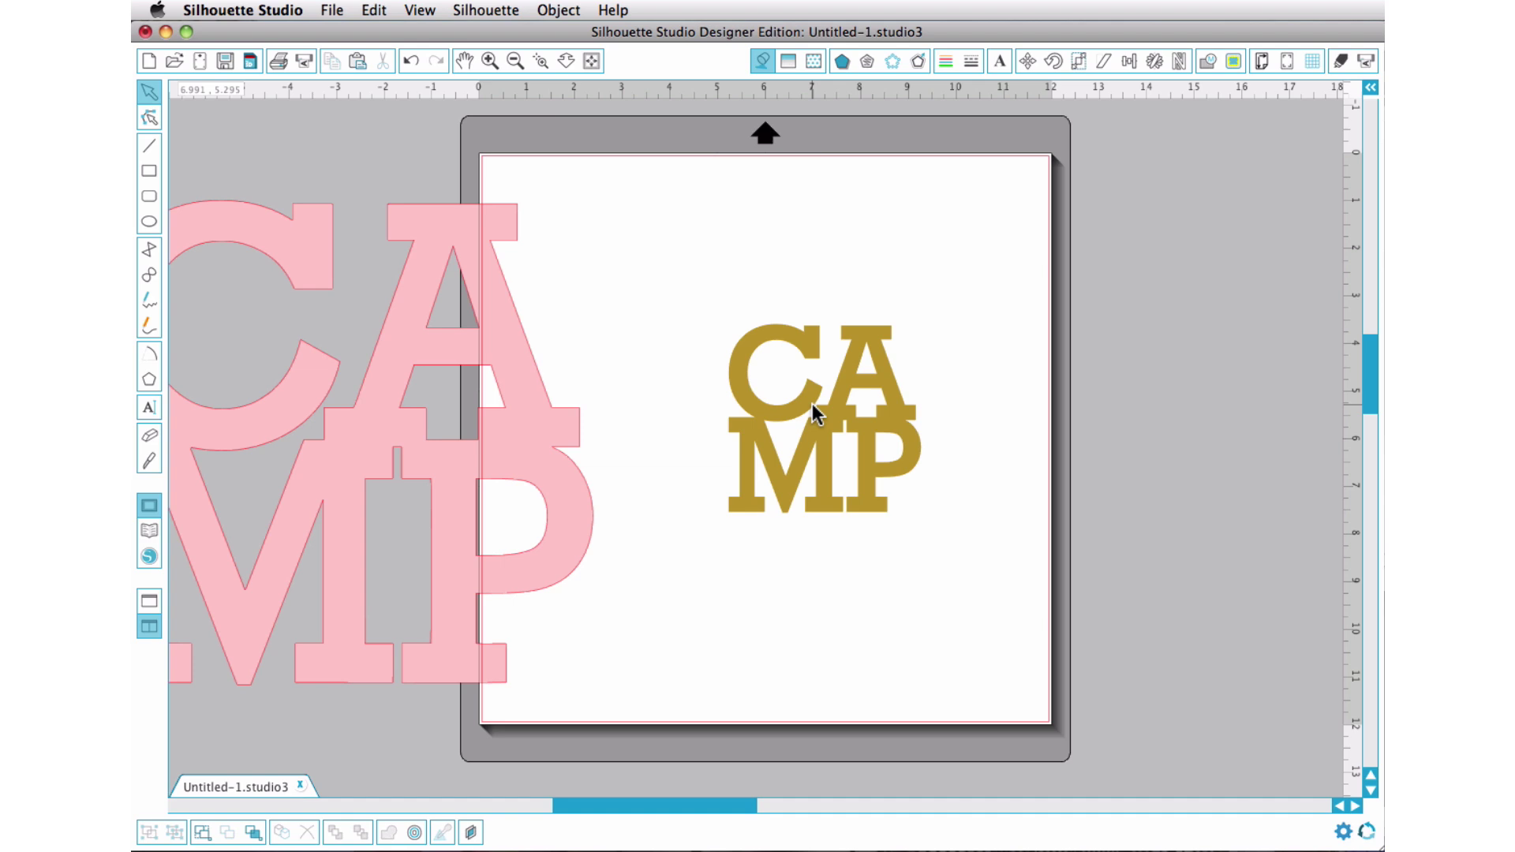
# - Set the gold CAMP to Cut in Cut Settings, then go back to the library
pyautogui.click(780, 410)
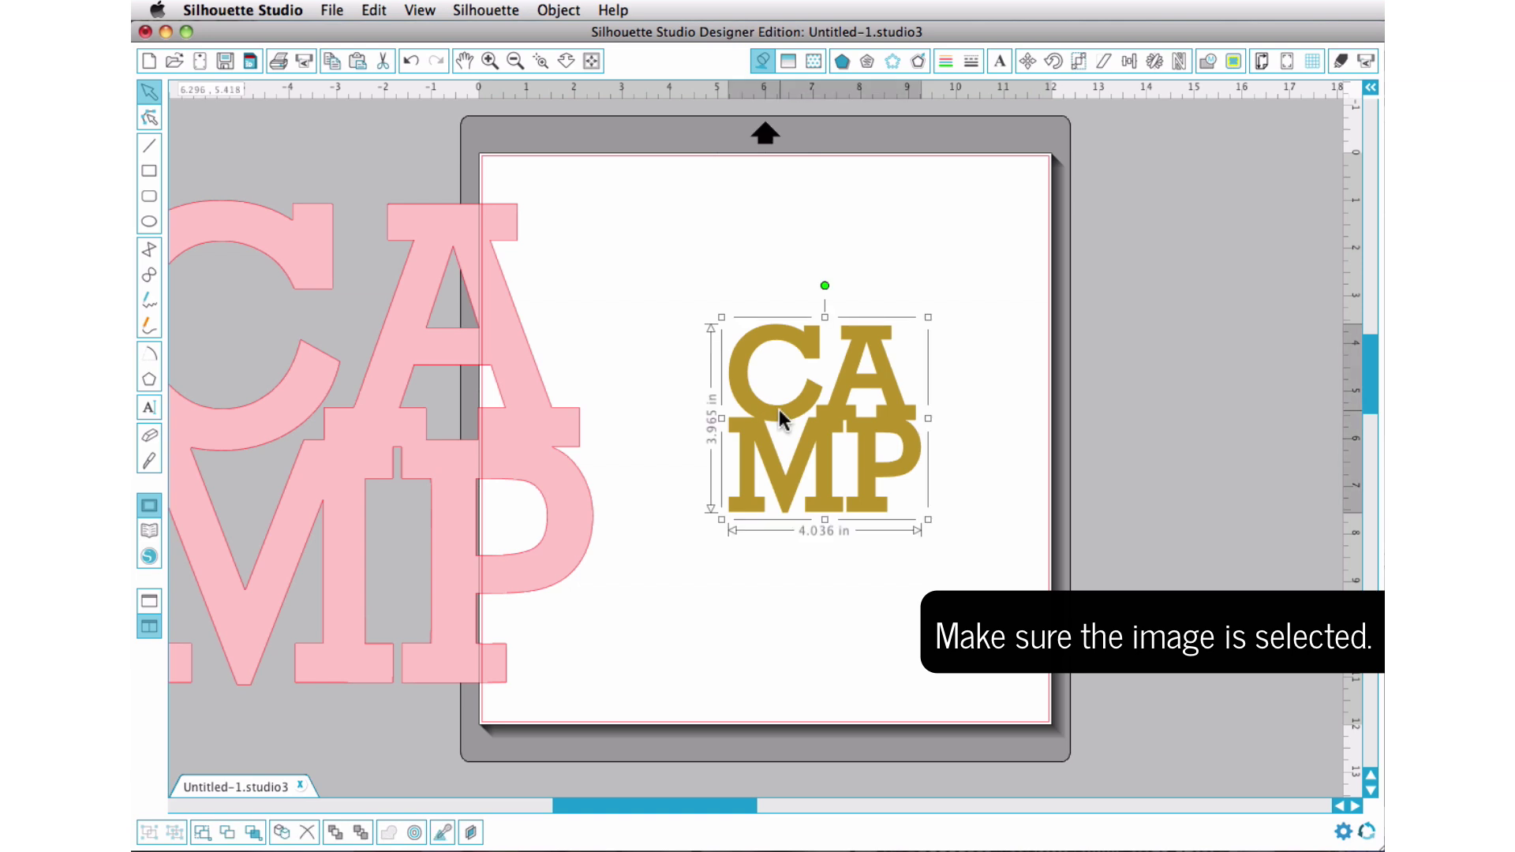
pyautogui.click(1337, 60)
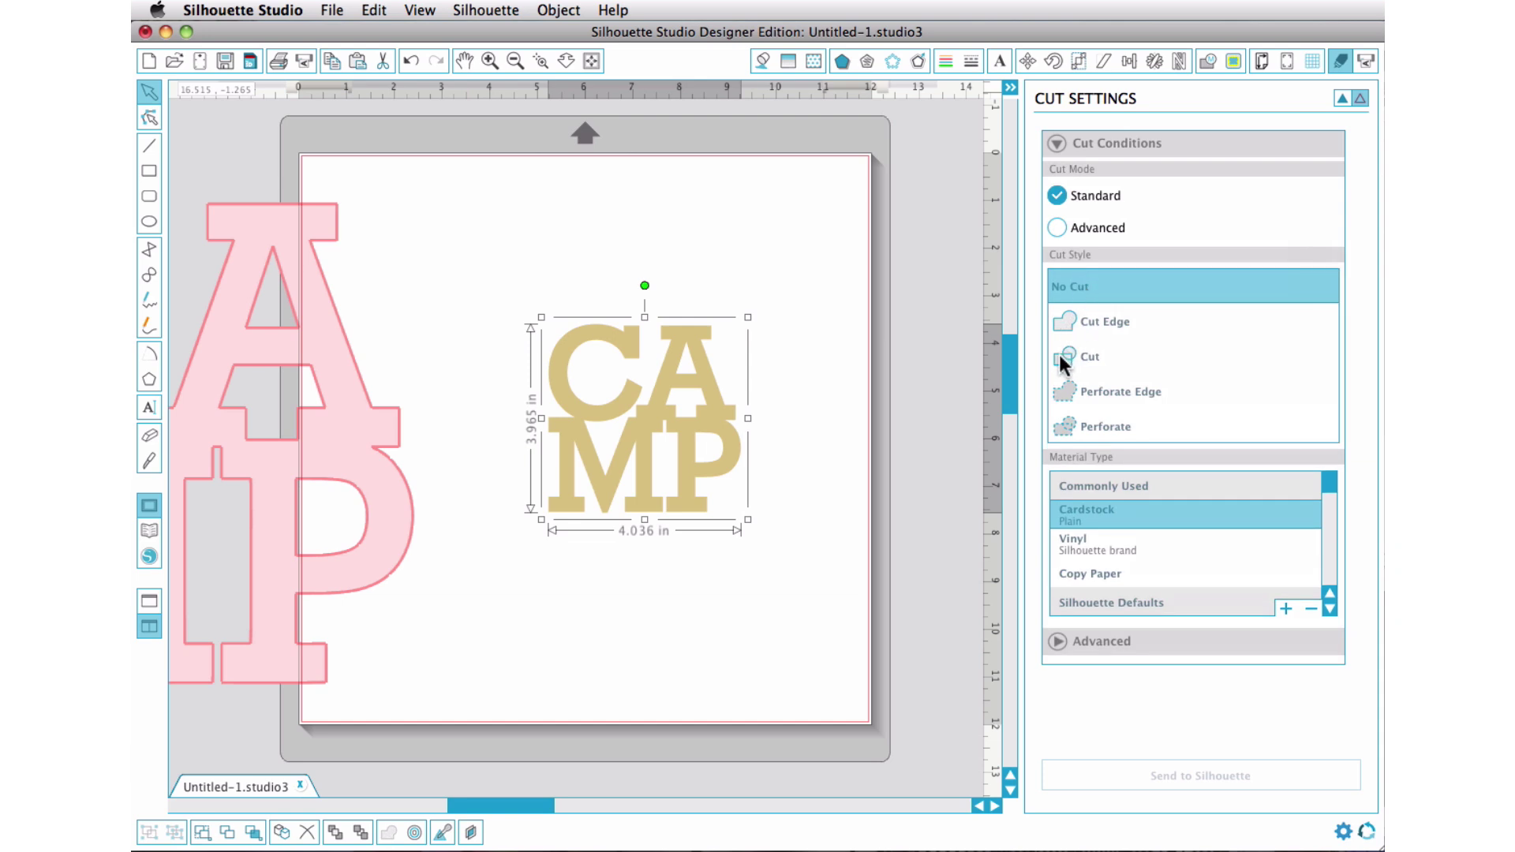
pyautogui.click(1060, 356)
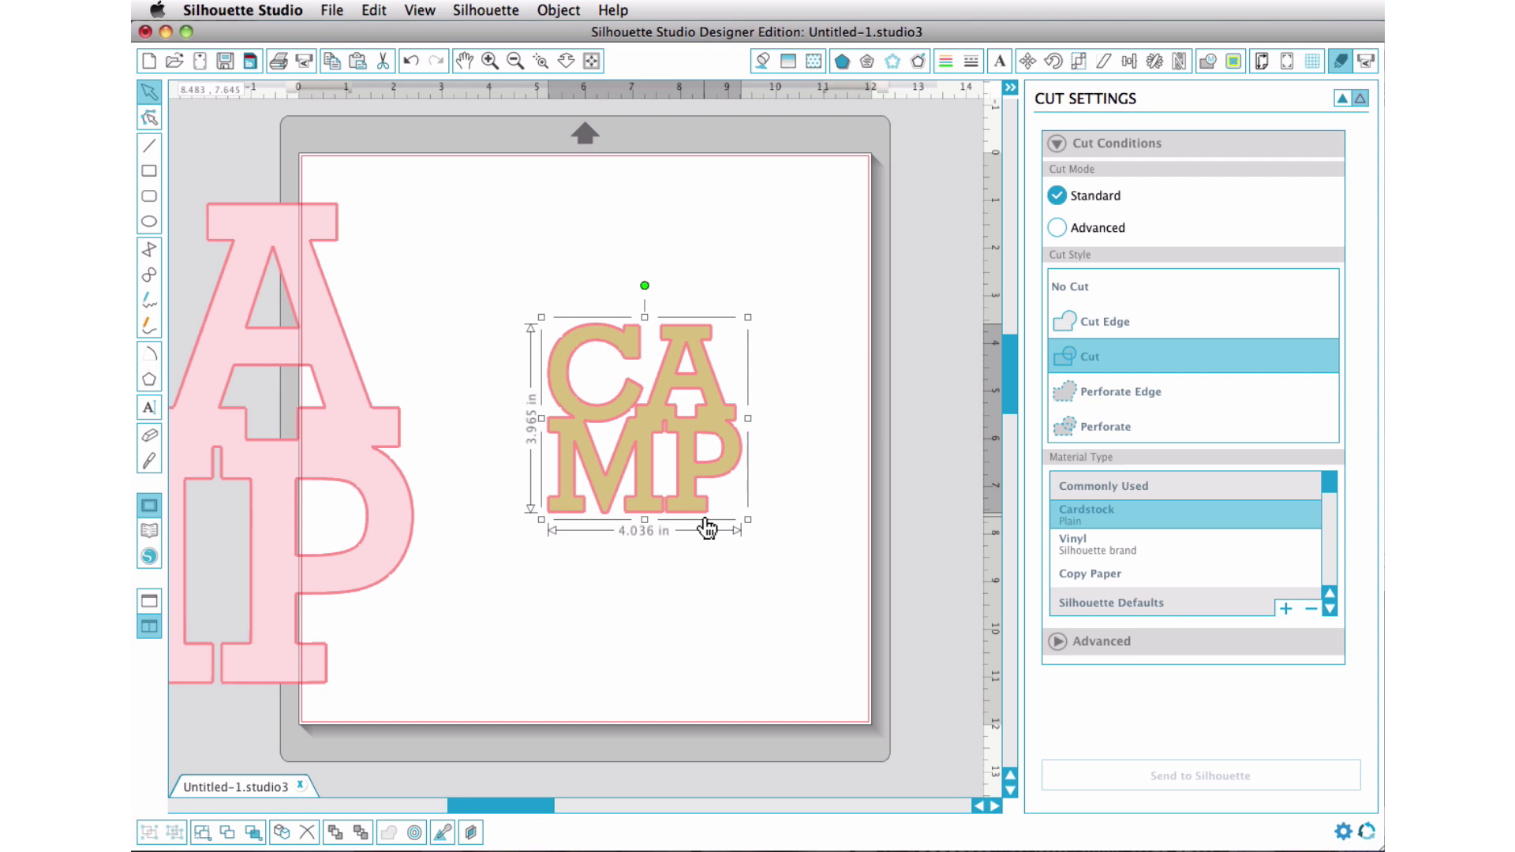
pyautogui.click(151, 527)
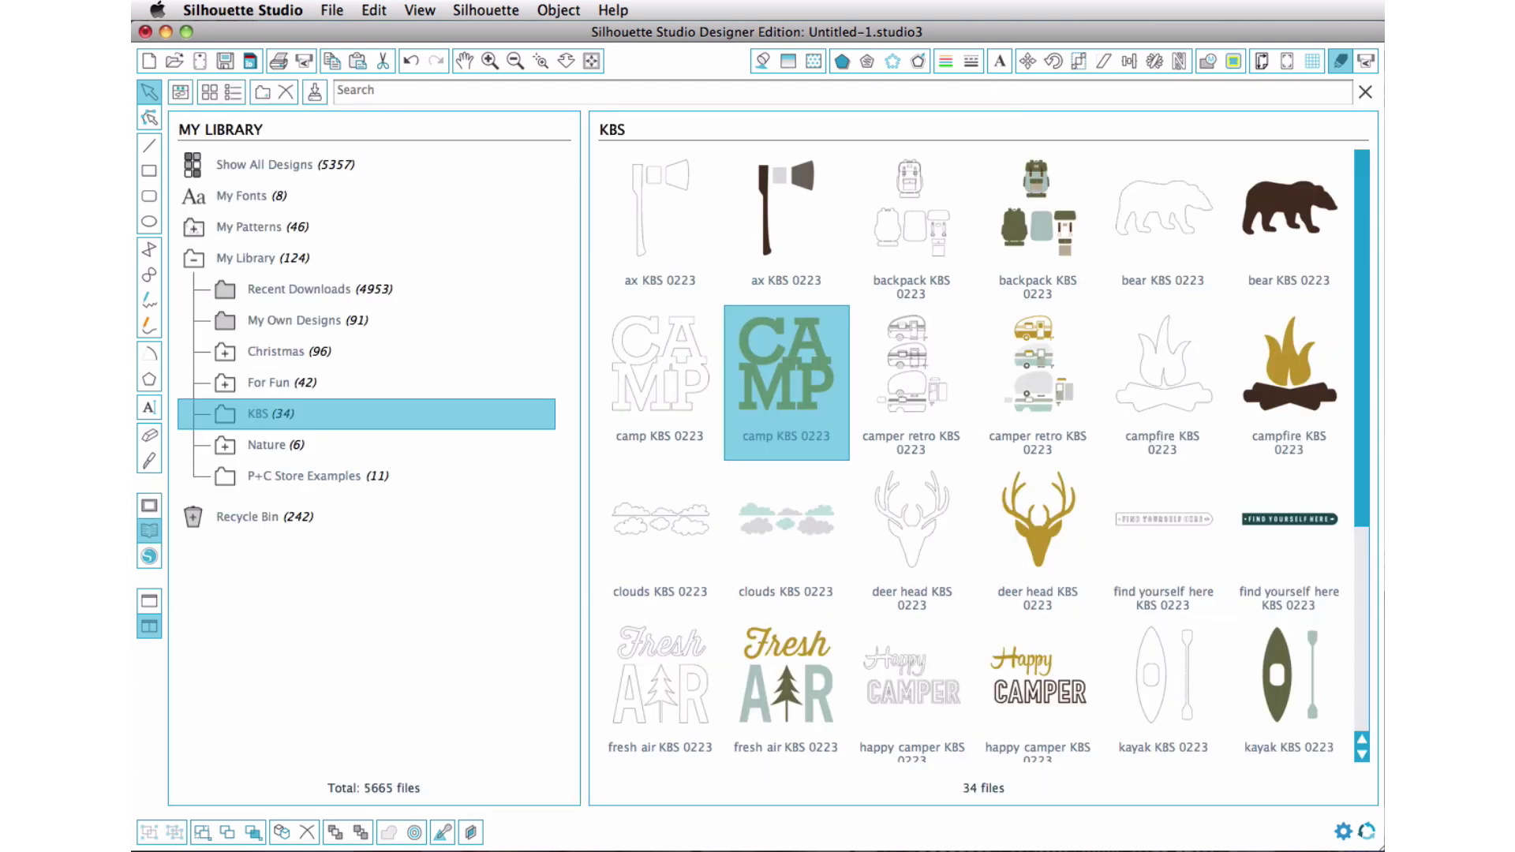
# - Select all 17 files in the Happy Camper PNG folder and import them into KBS
pyautogui.click(1231, 178)
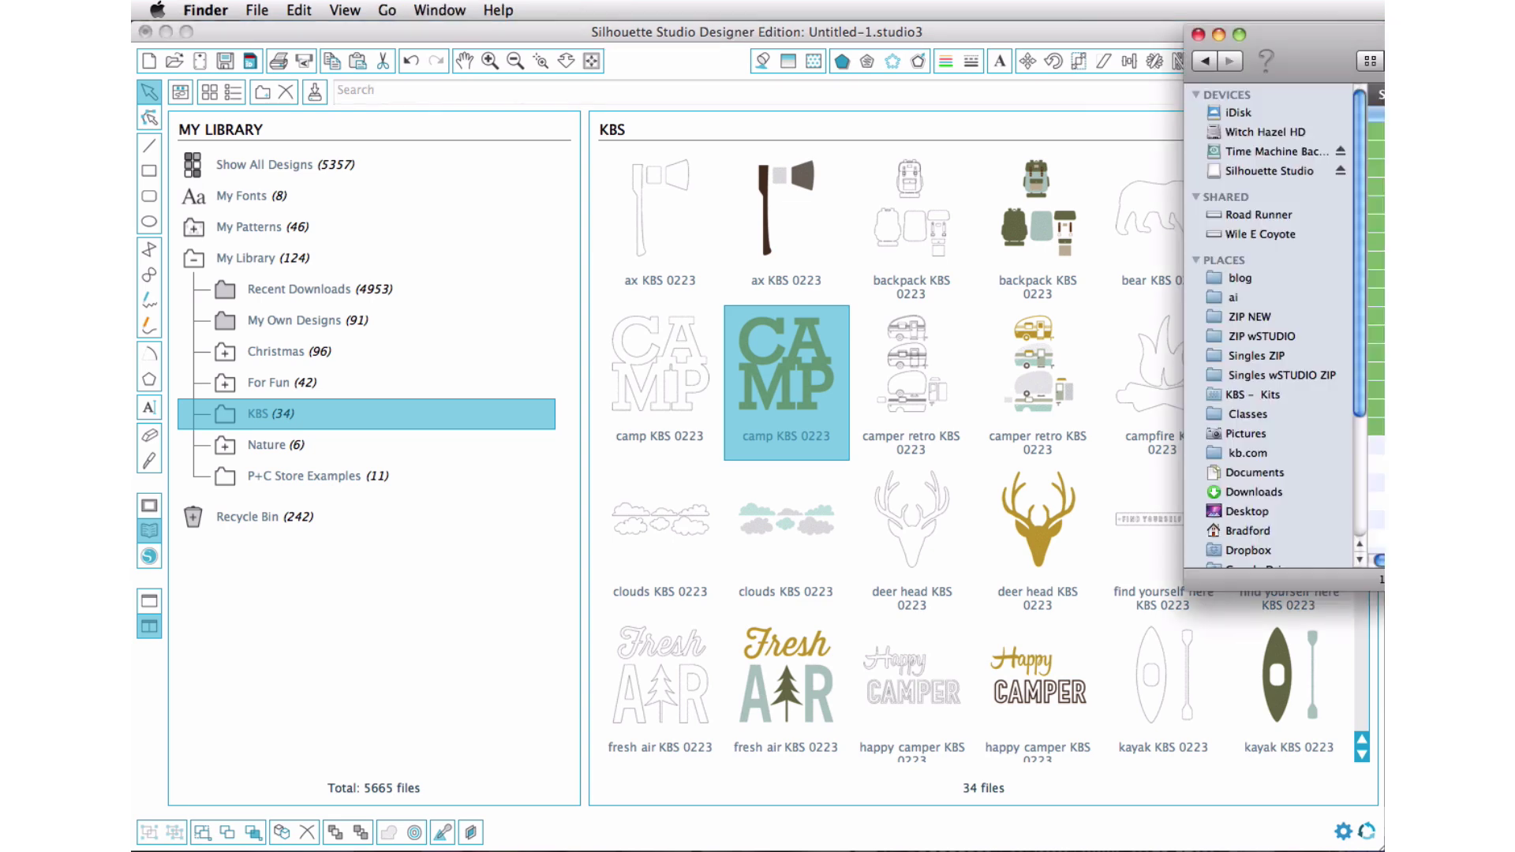
pyautogui.moveTo(1317, 42); pyautogui.dragTo(902, 148)
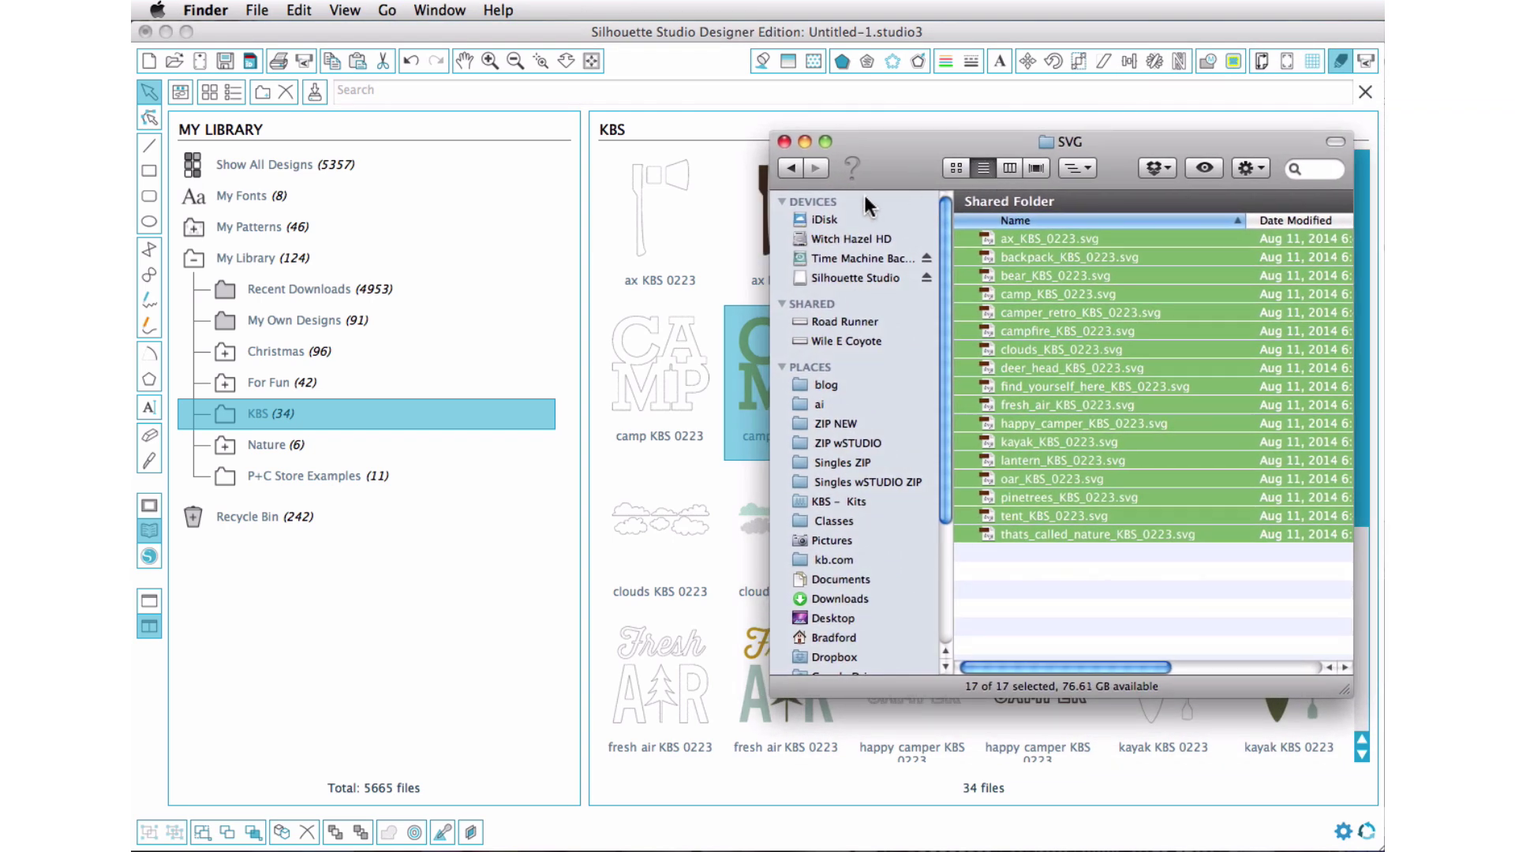
pyautogui.click(792, 169)
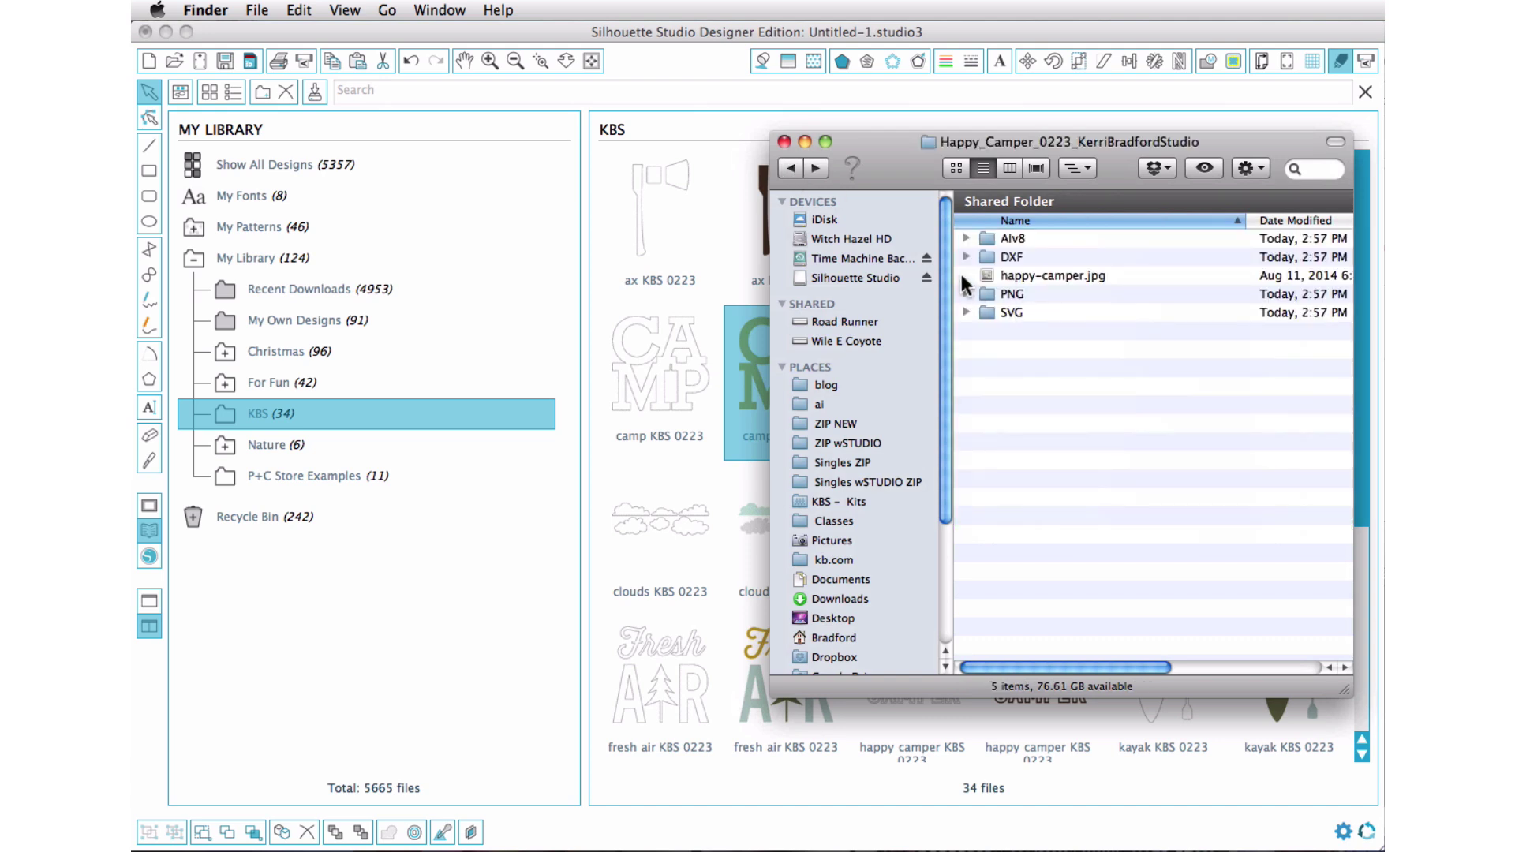
pyautogui.doubleClick(991, 292)
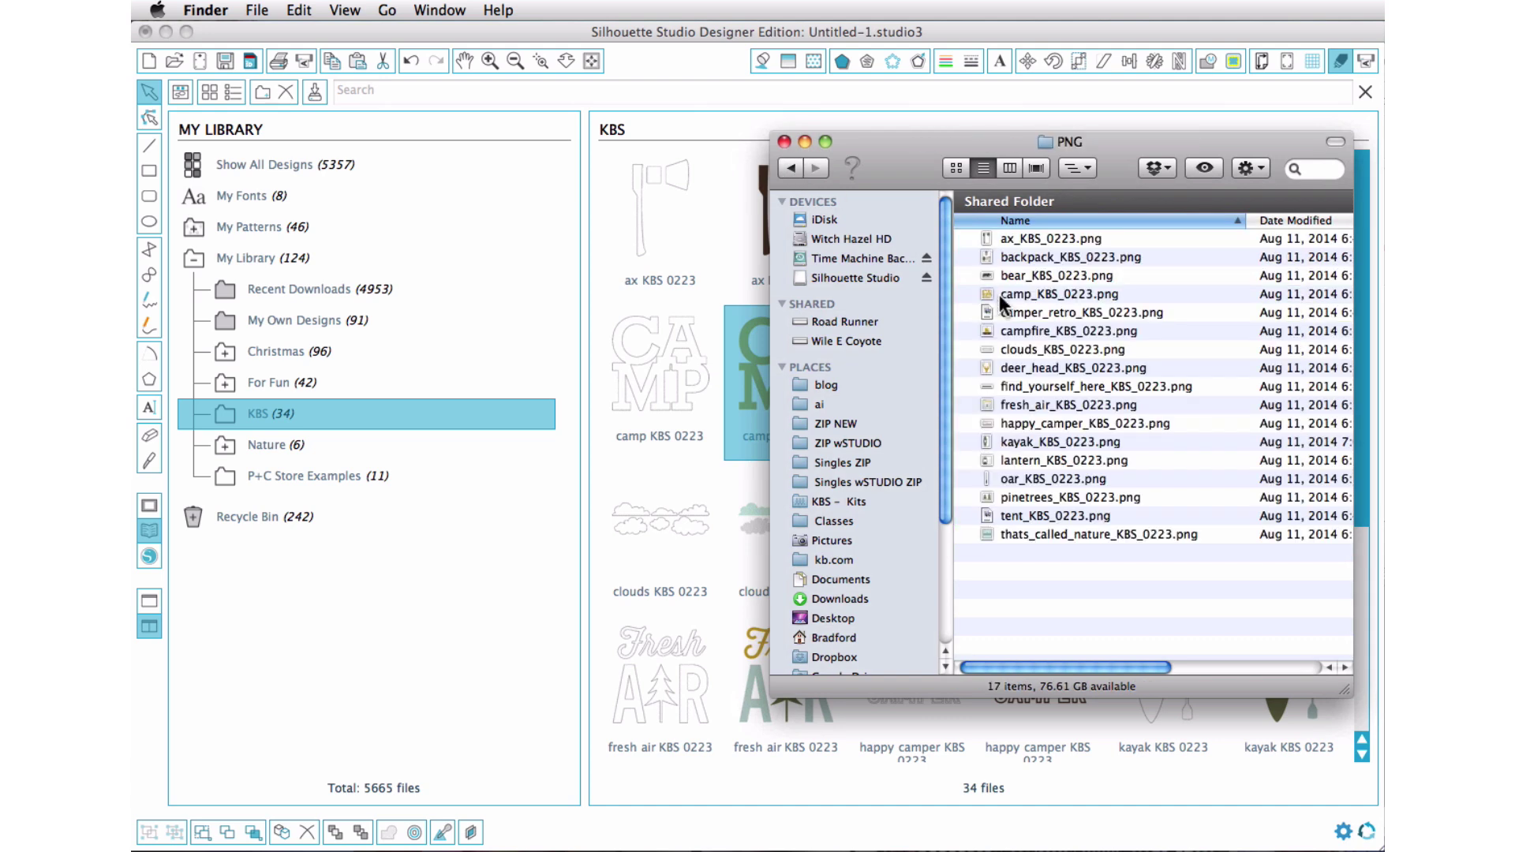
pyautogui.click(1087, 237)
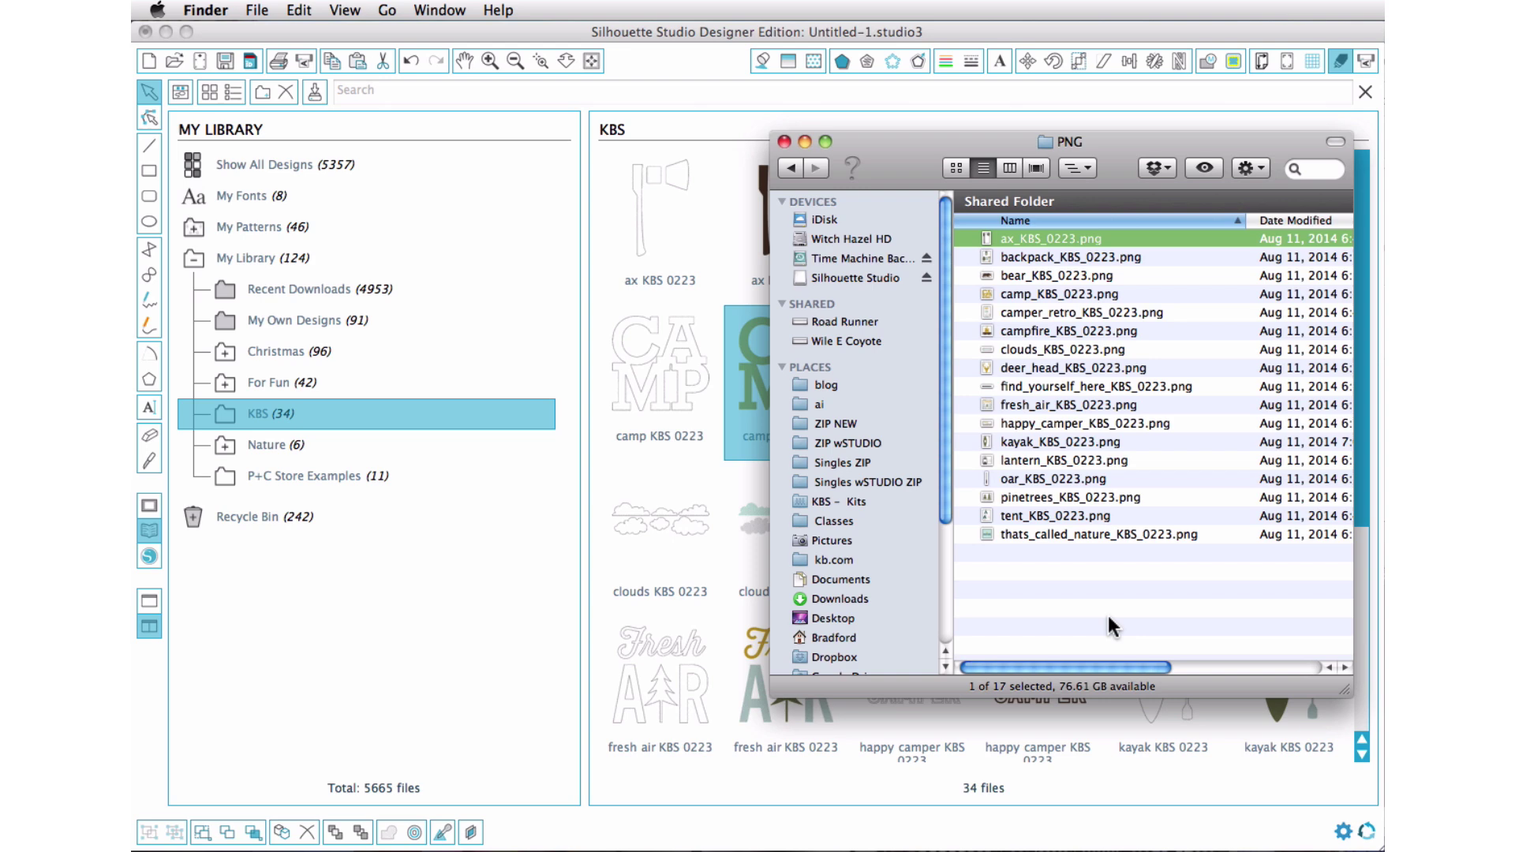
pyautogui.keyDown('shift'); pyautogui.click(1144, 529); pyautogui.keyUp('shift')
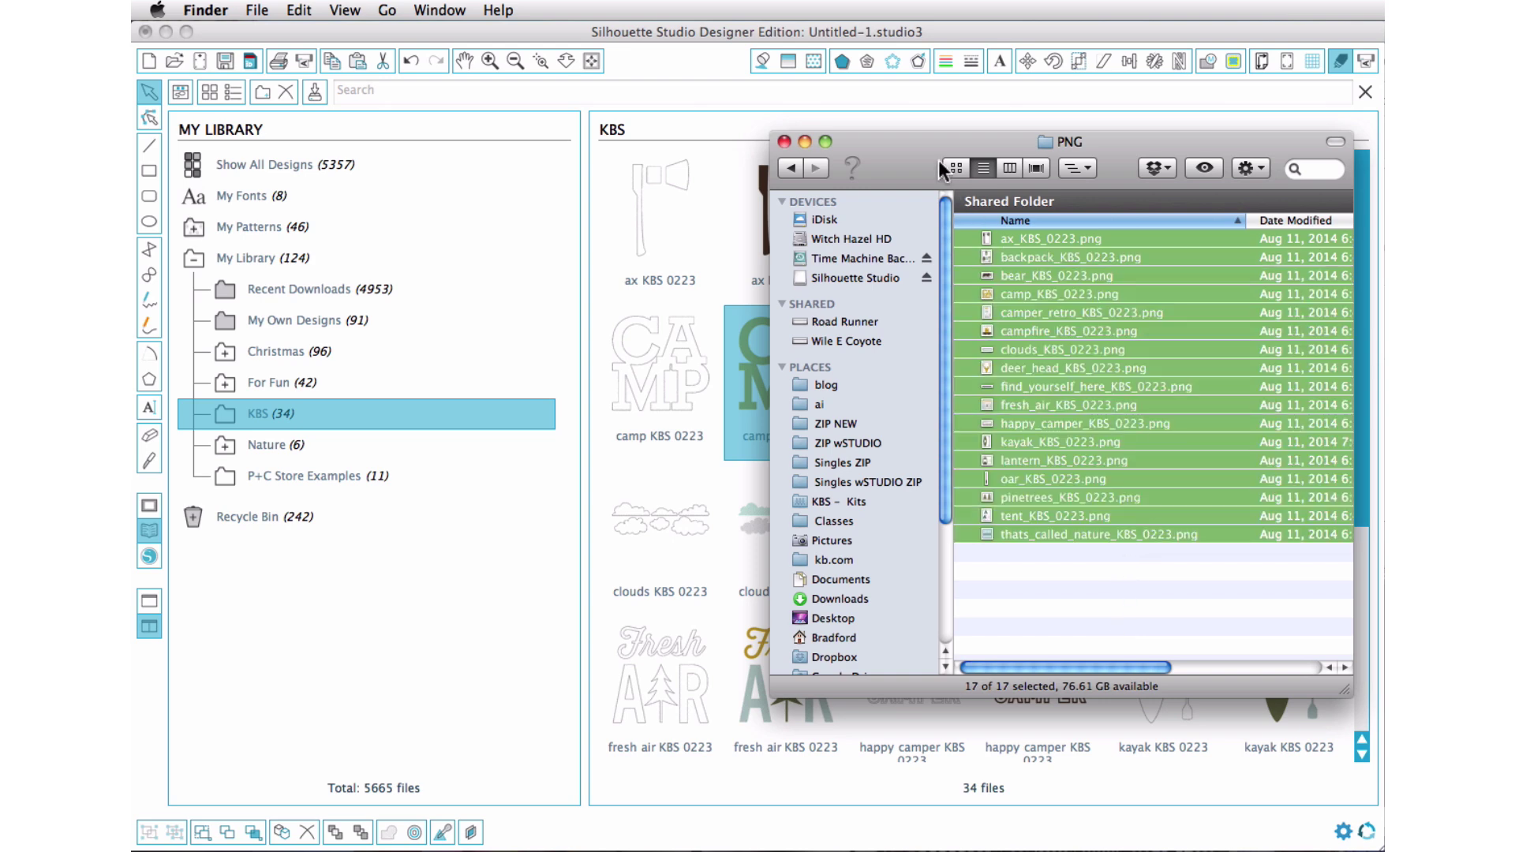
pyautogui.moveTo(947, 141); pyautogui.dragTo(1200, 105)
pyautogui.moveTo(1328, 288); pyautogui.dragTo(874, 292)
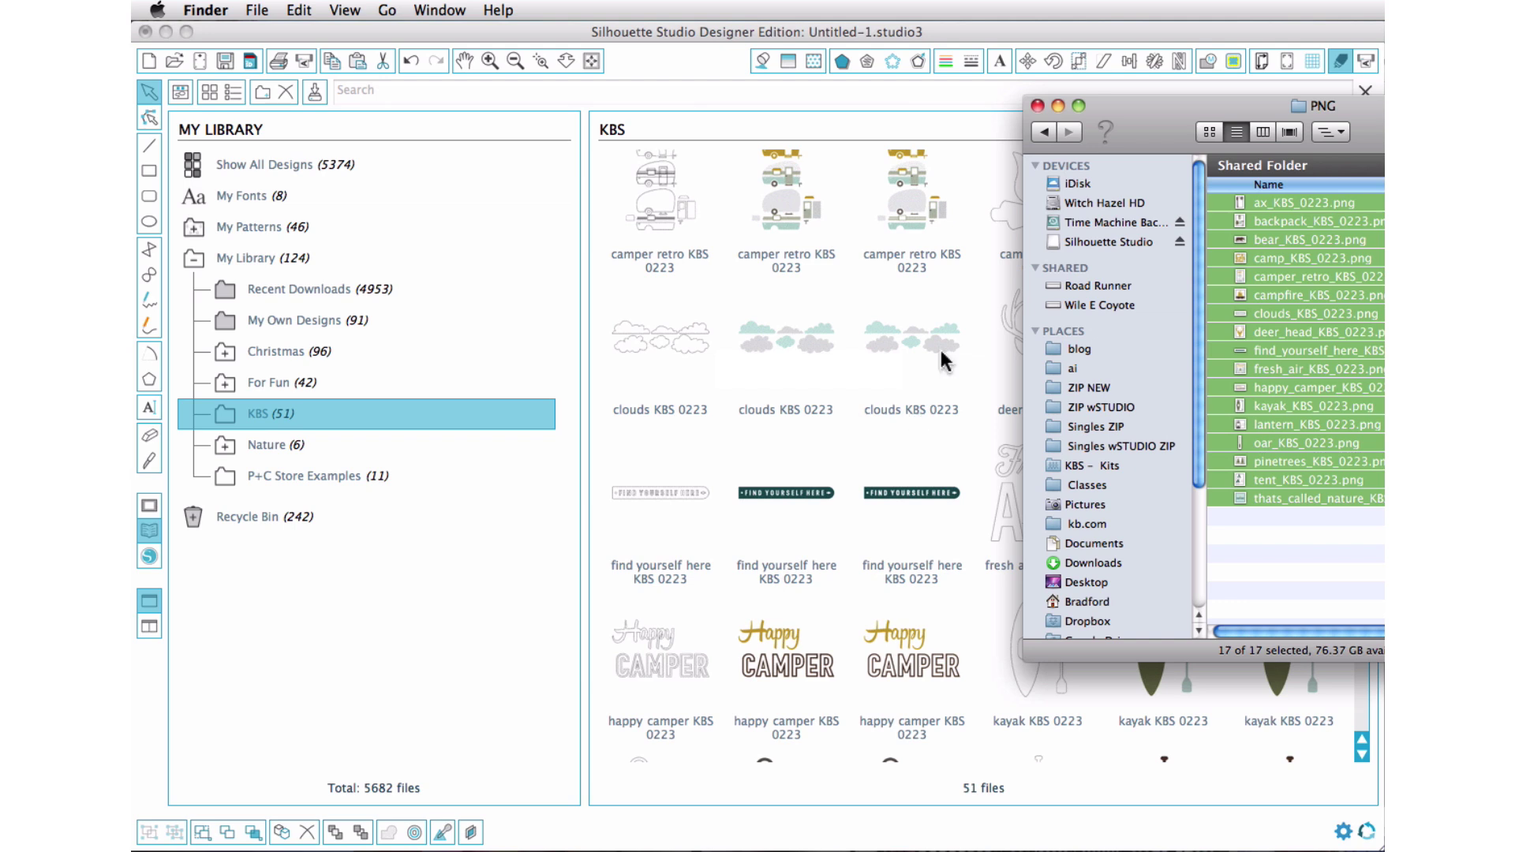
pyautogui.moveTo(1158, 125); pyautogui.dragTo(1514, 126)
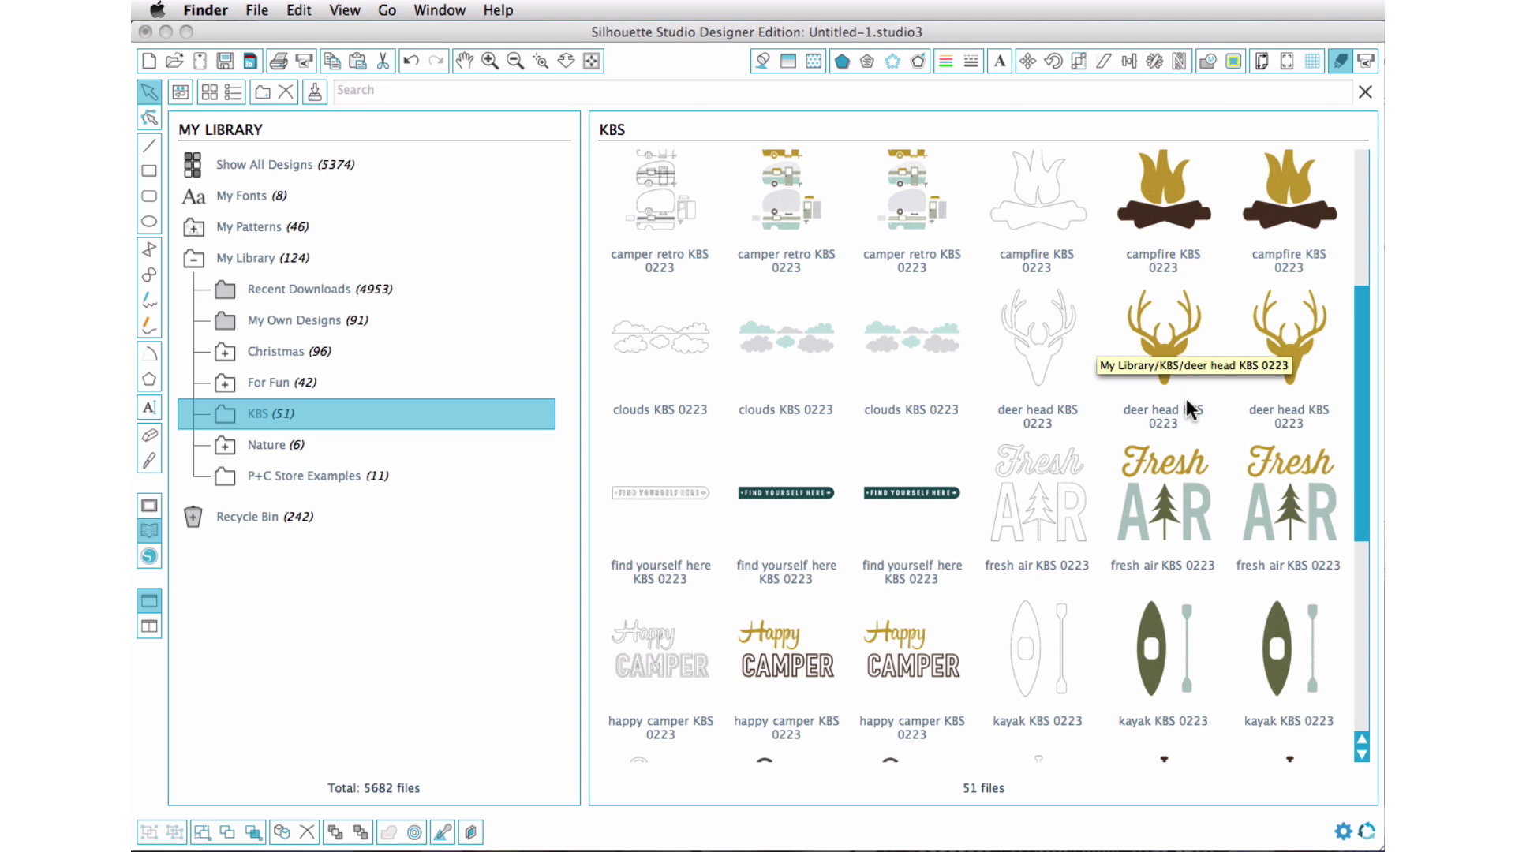
# - Give the deer head design the keywords camp, camping and animals in its properties
pyautogui.click(1153, 336)
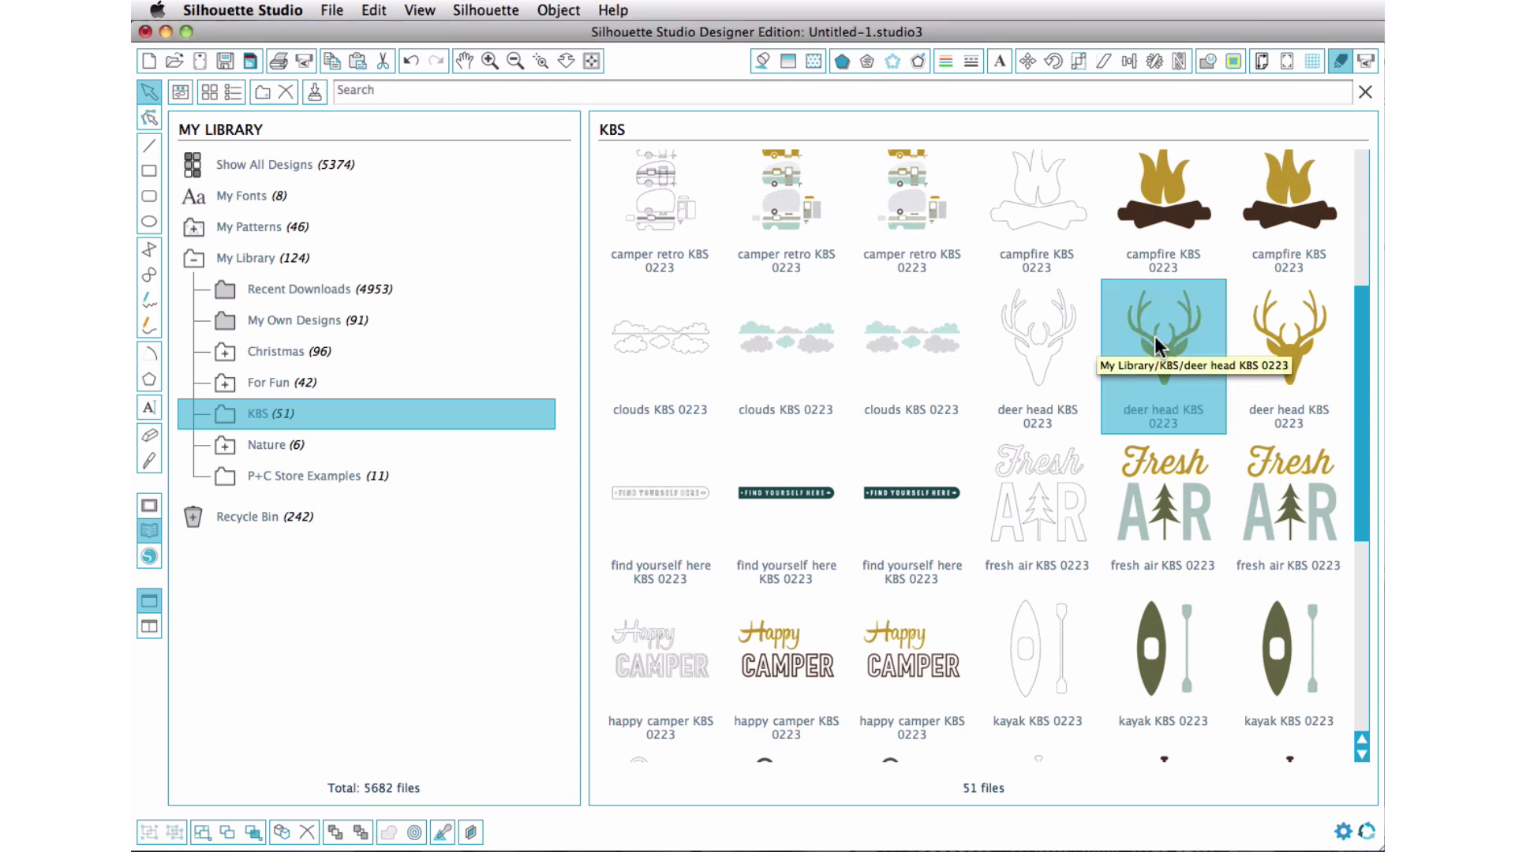
pyautogui.rightClick(1153, 336)
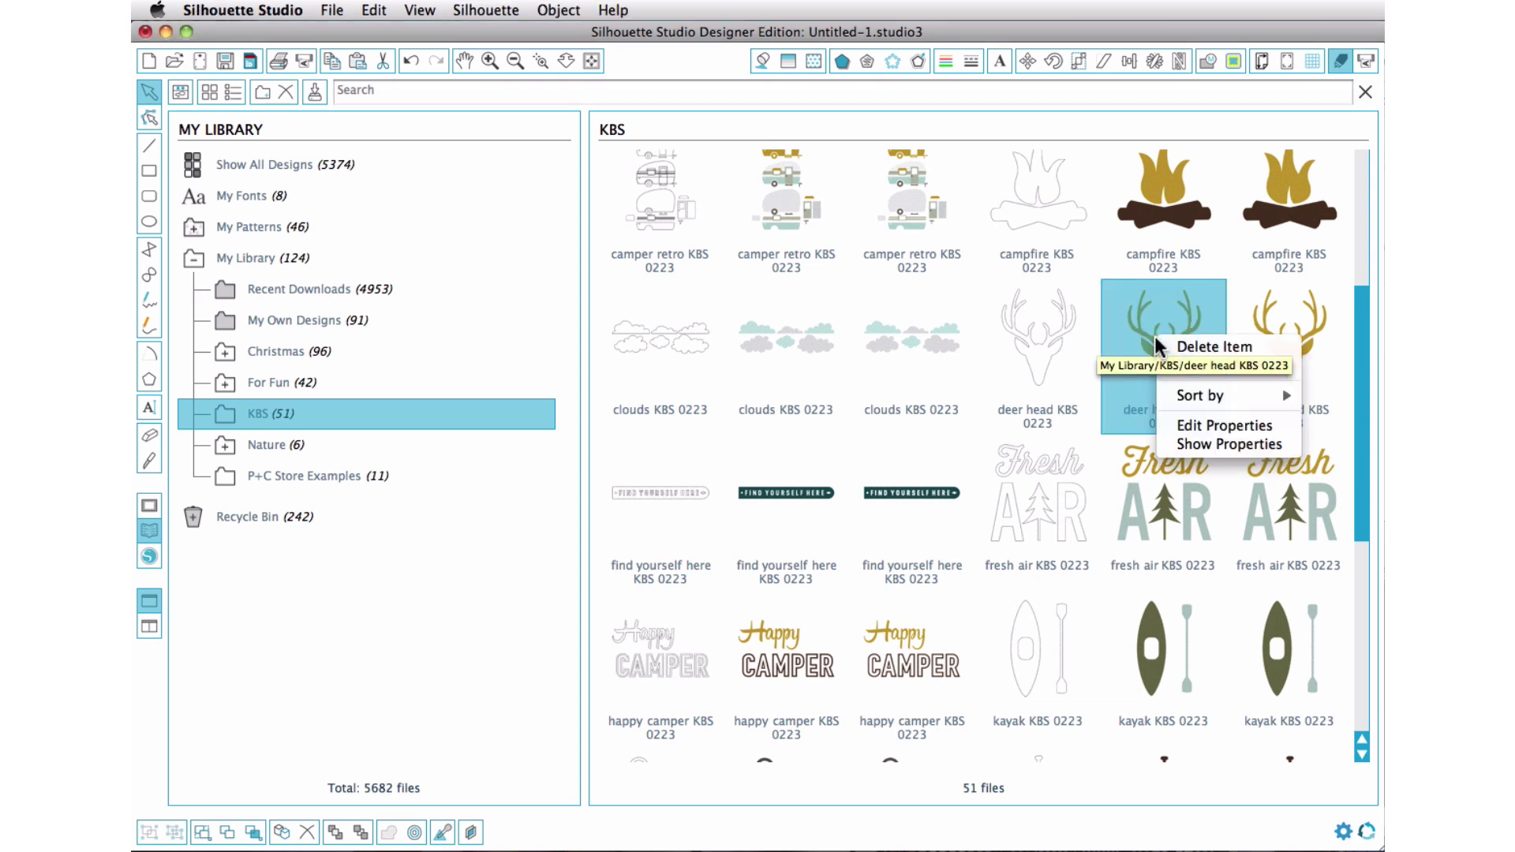
pyautogui.click(1192, 426)
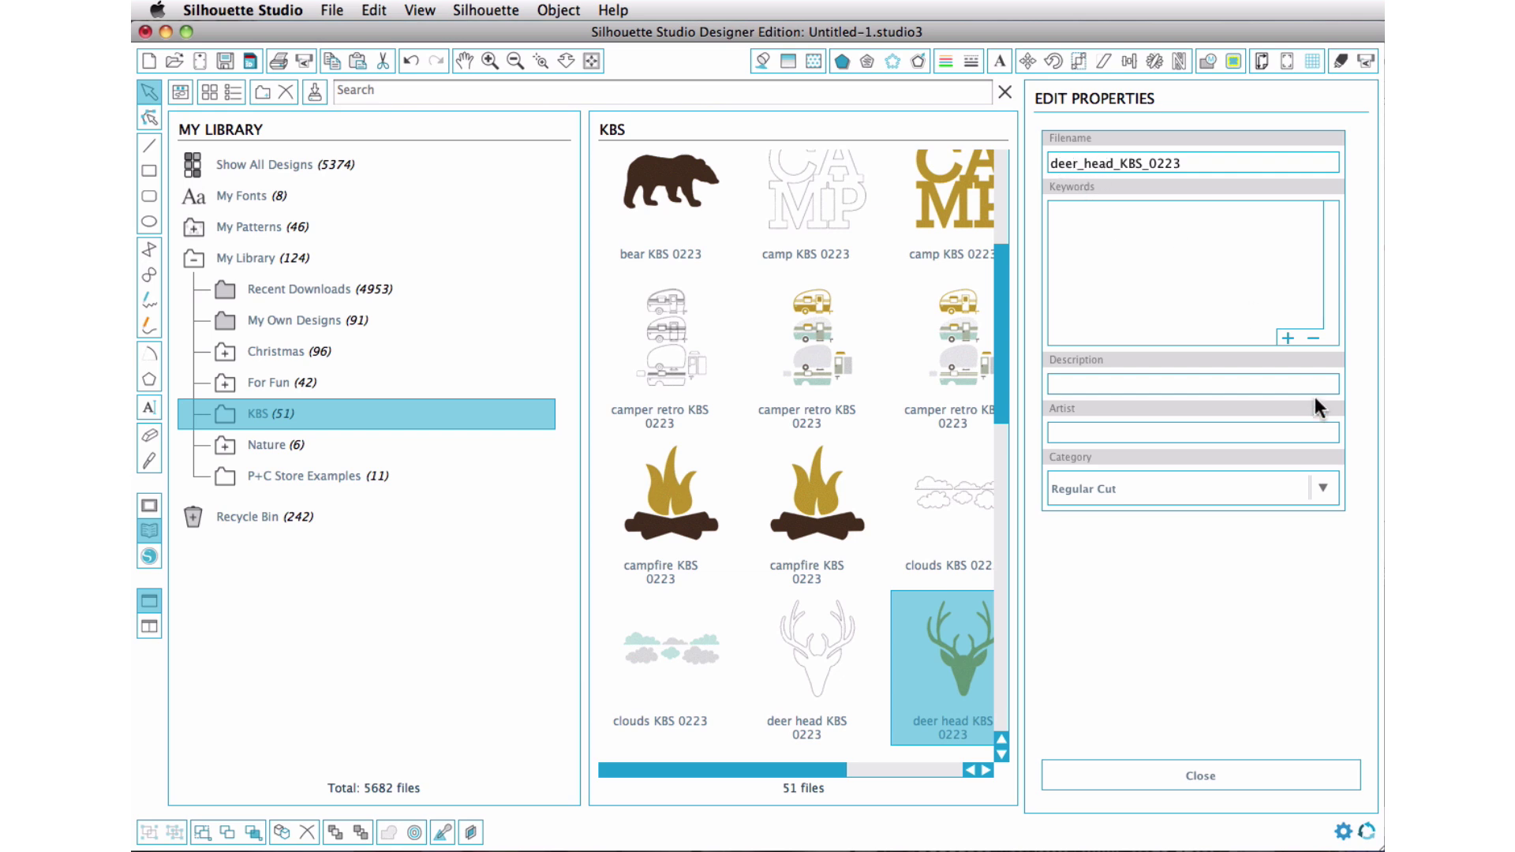
pyautogui.click(1284, 338)
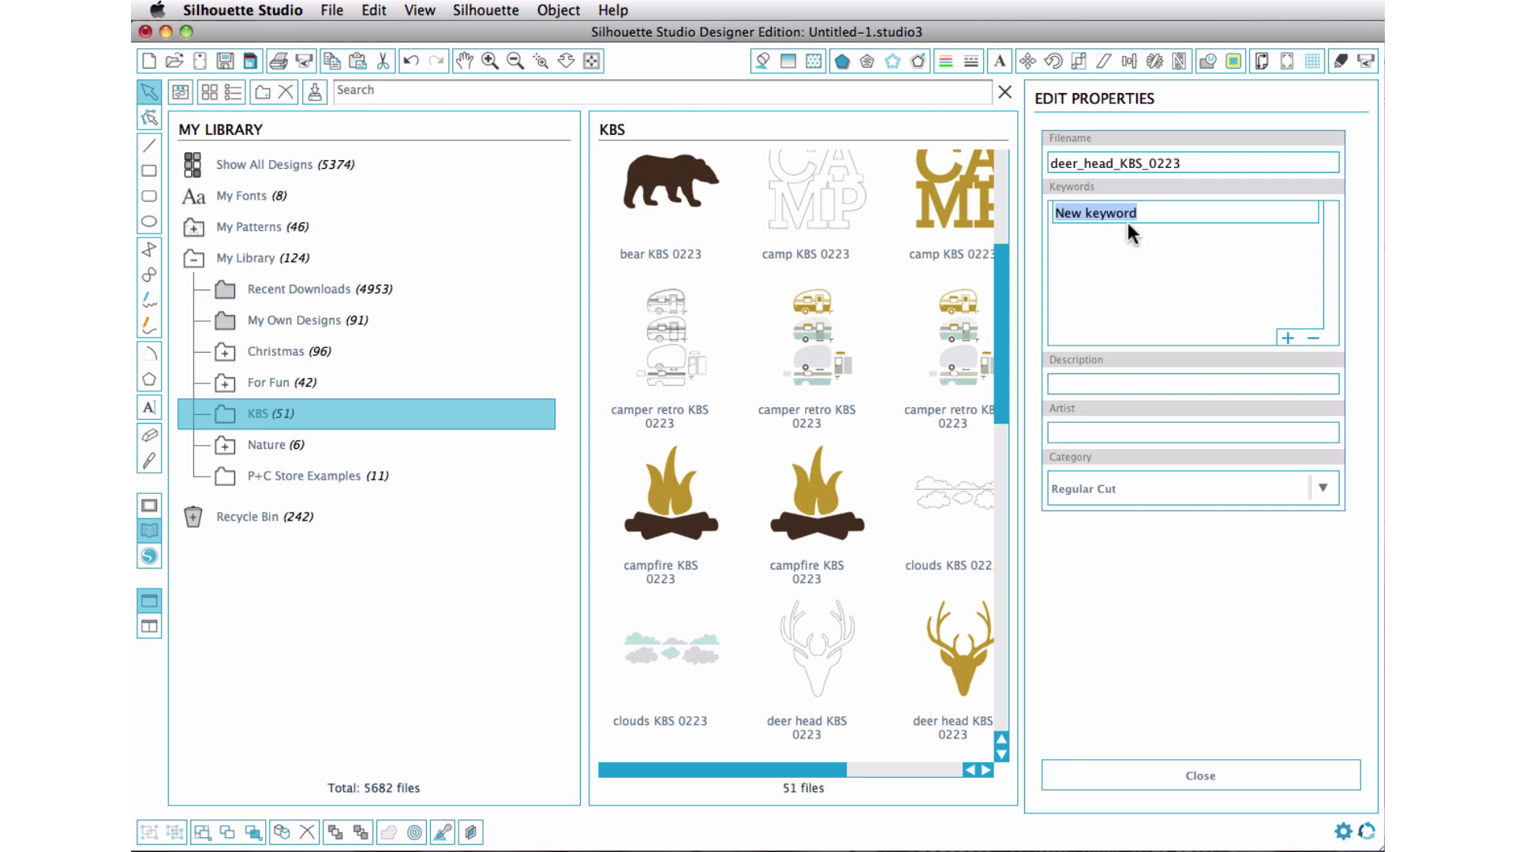
pyautogui.write('camp')
pyautogui.click(1285, 335)
pyautogui.write('camping')
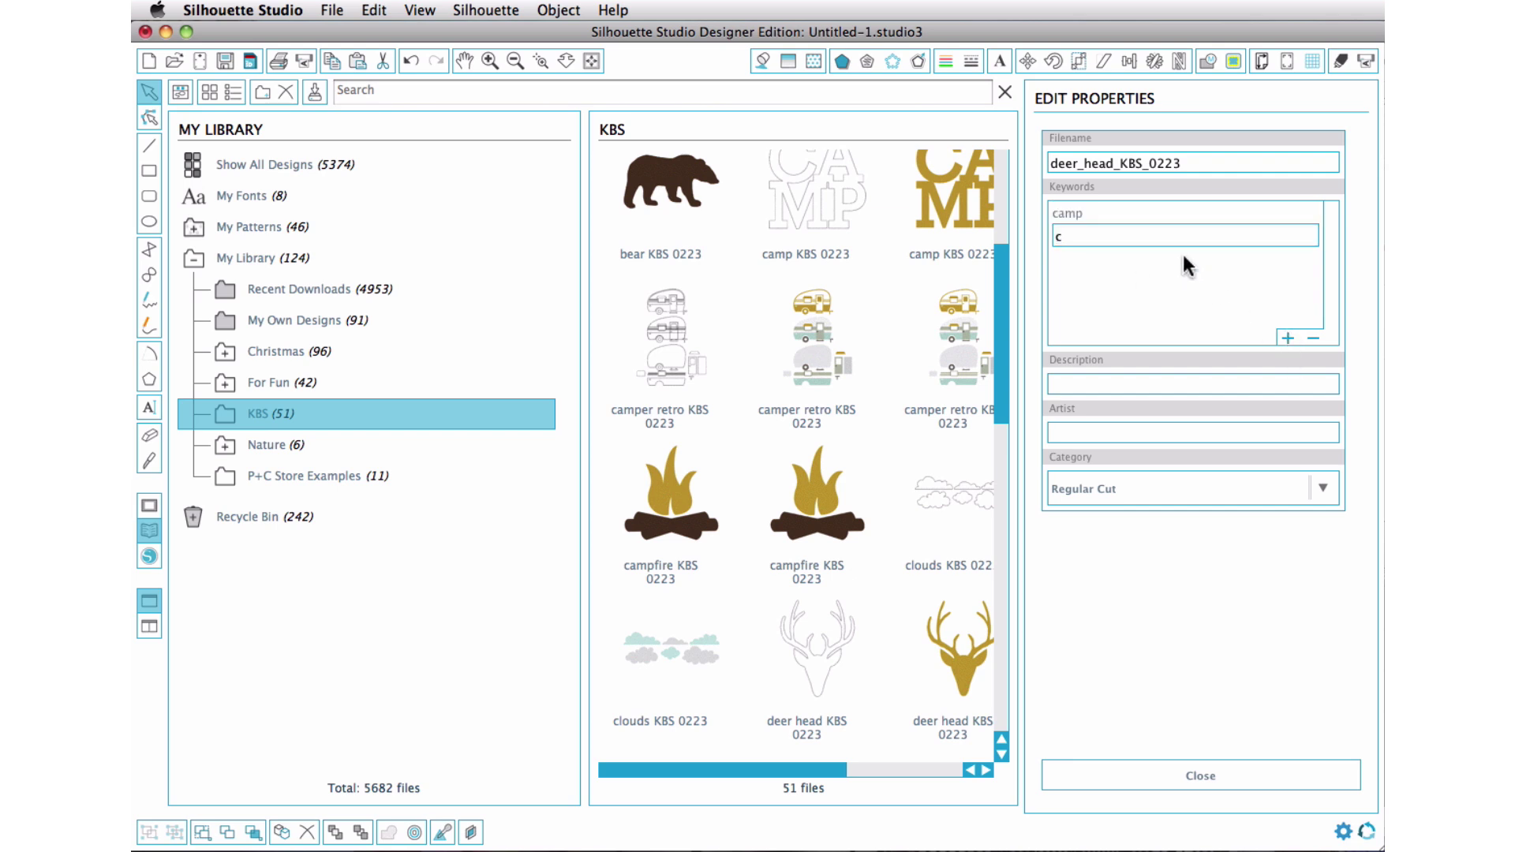
pyautogui.click(1286, 338)
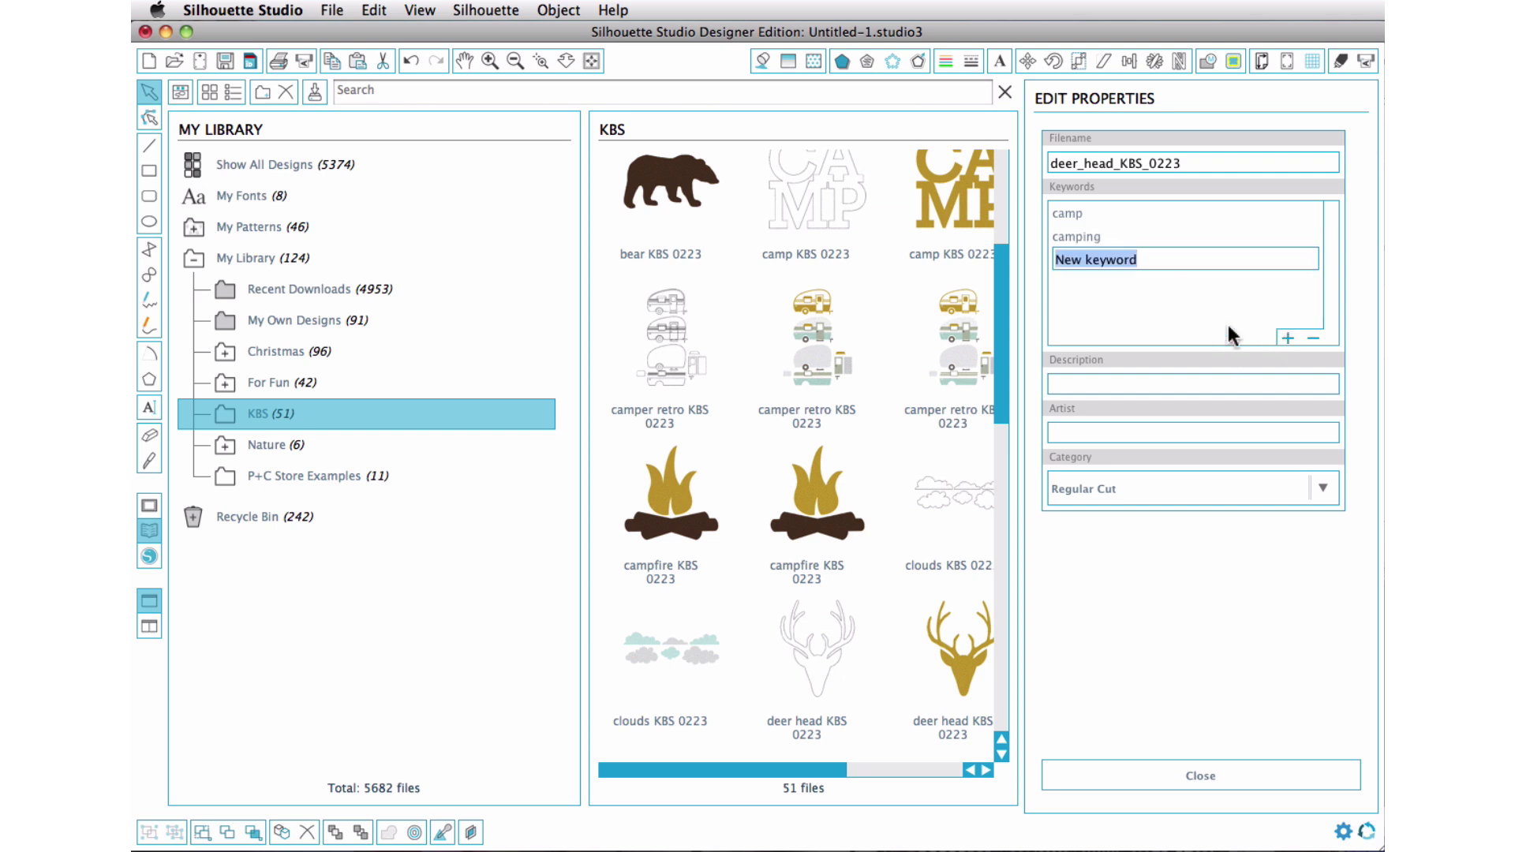
pyautogui.write('animals')
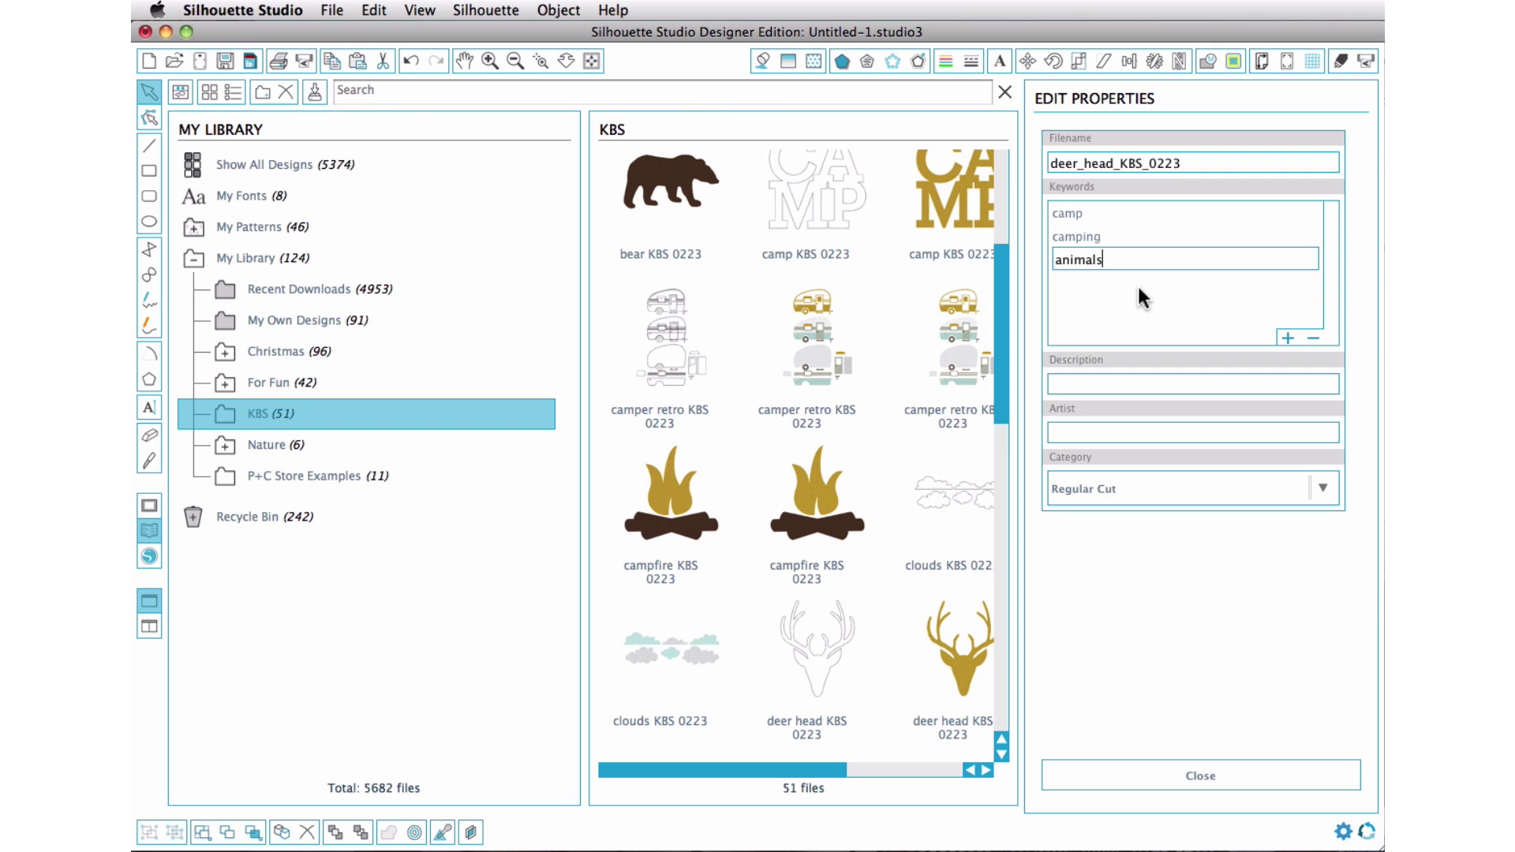
# - Set the deer head's artist to KBS and keep the category as Regular Cut
pyautogui.click(1093, 434)
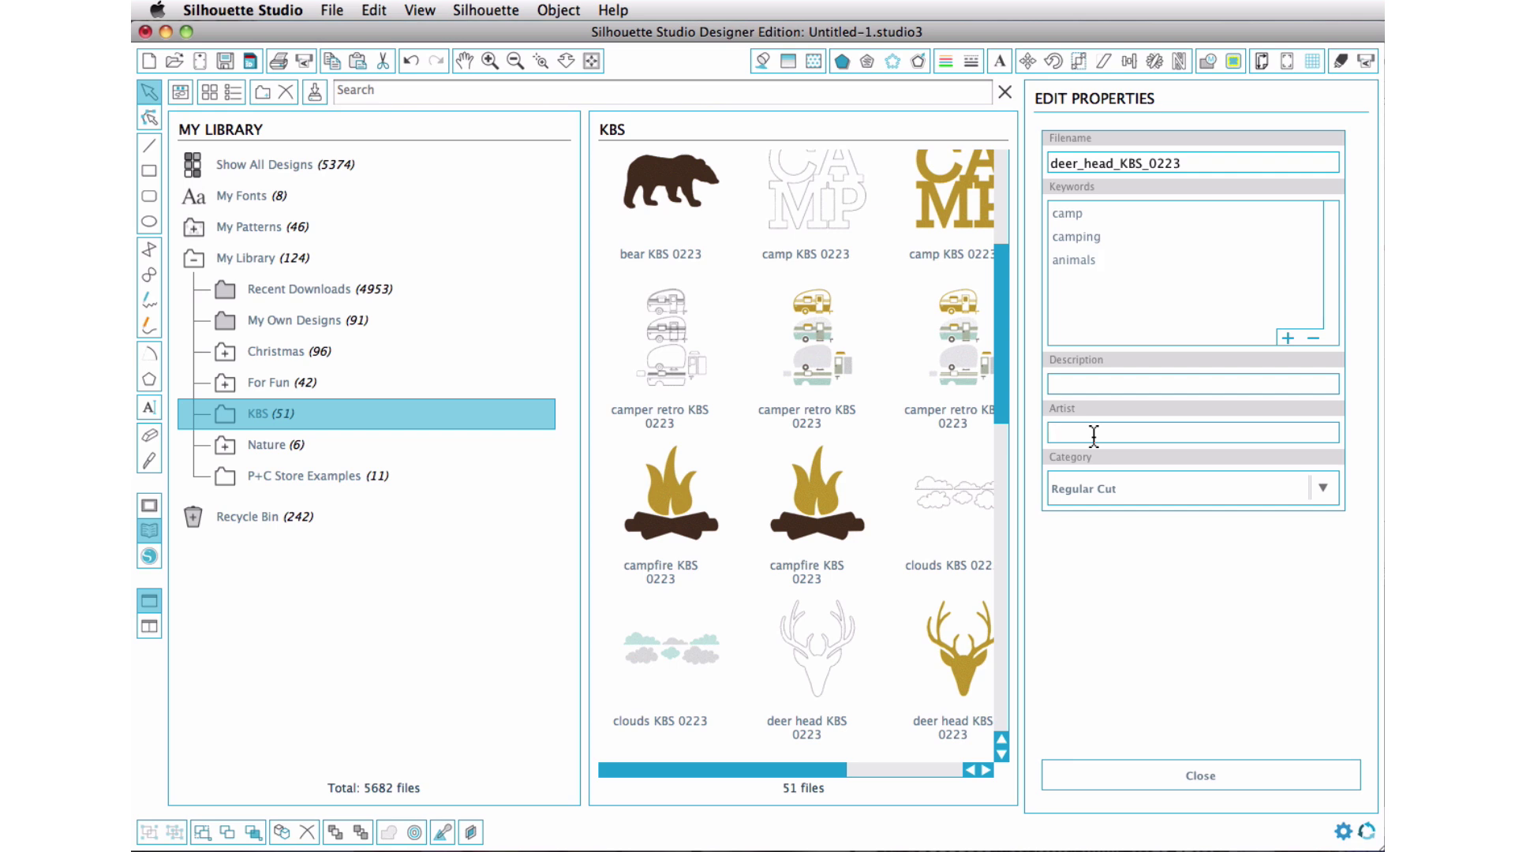
pyautogui.write('KBS')
pyautogui.click(1322, 489)
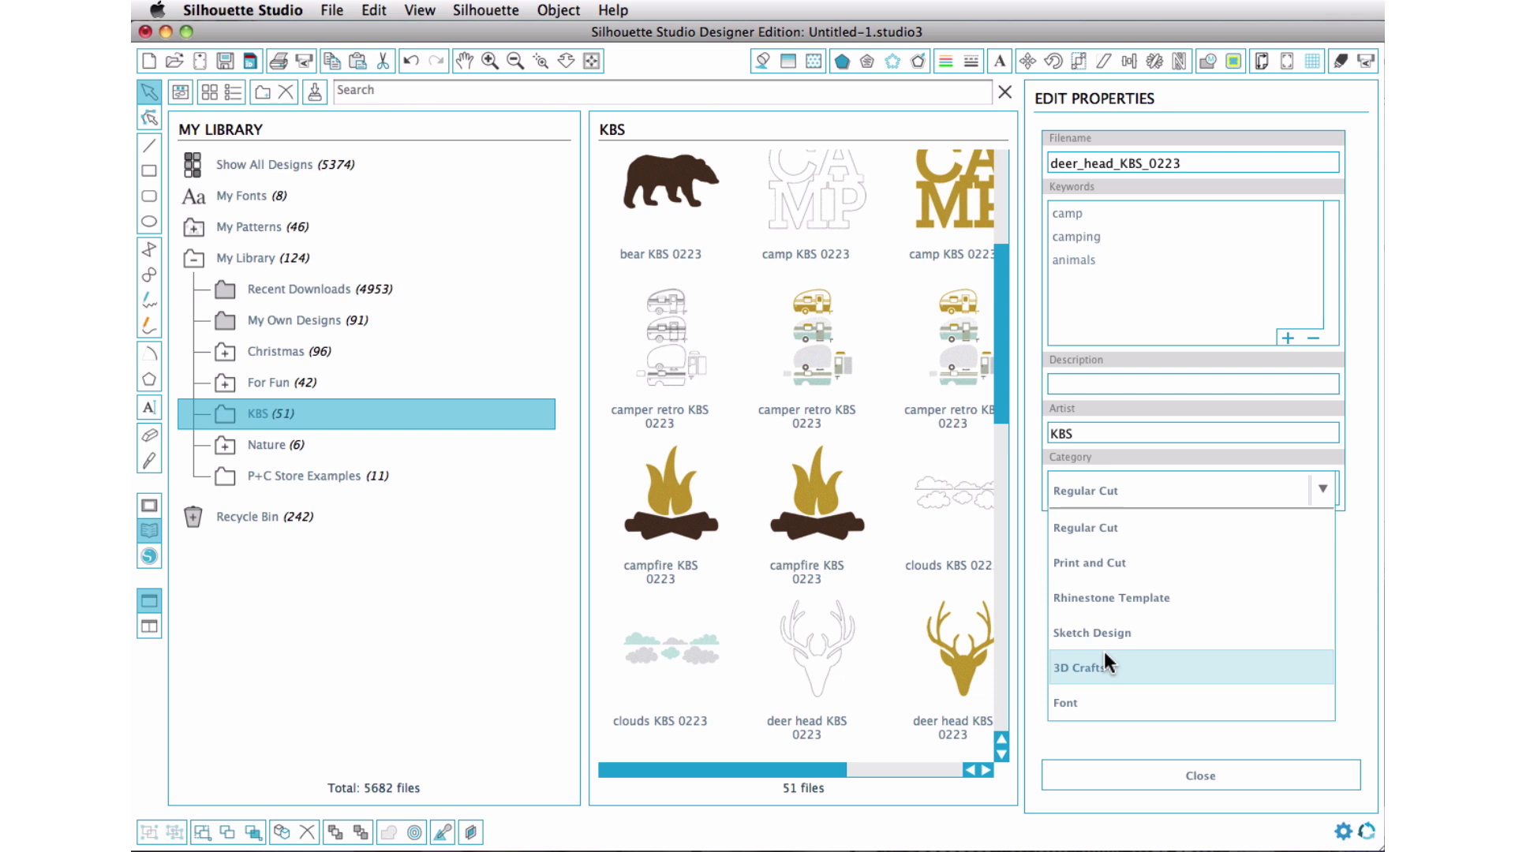
pyautogui.click(1089, 527)
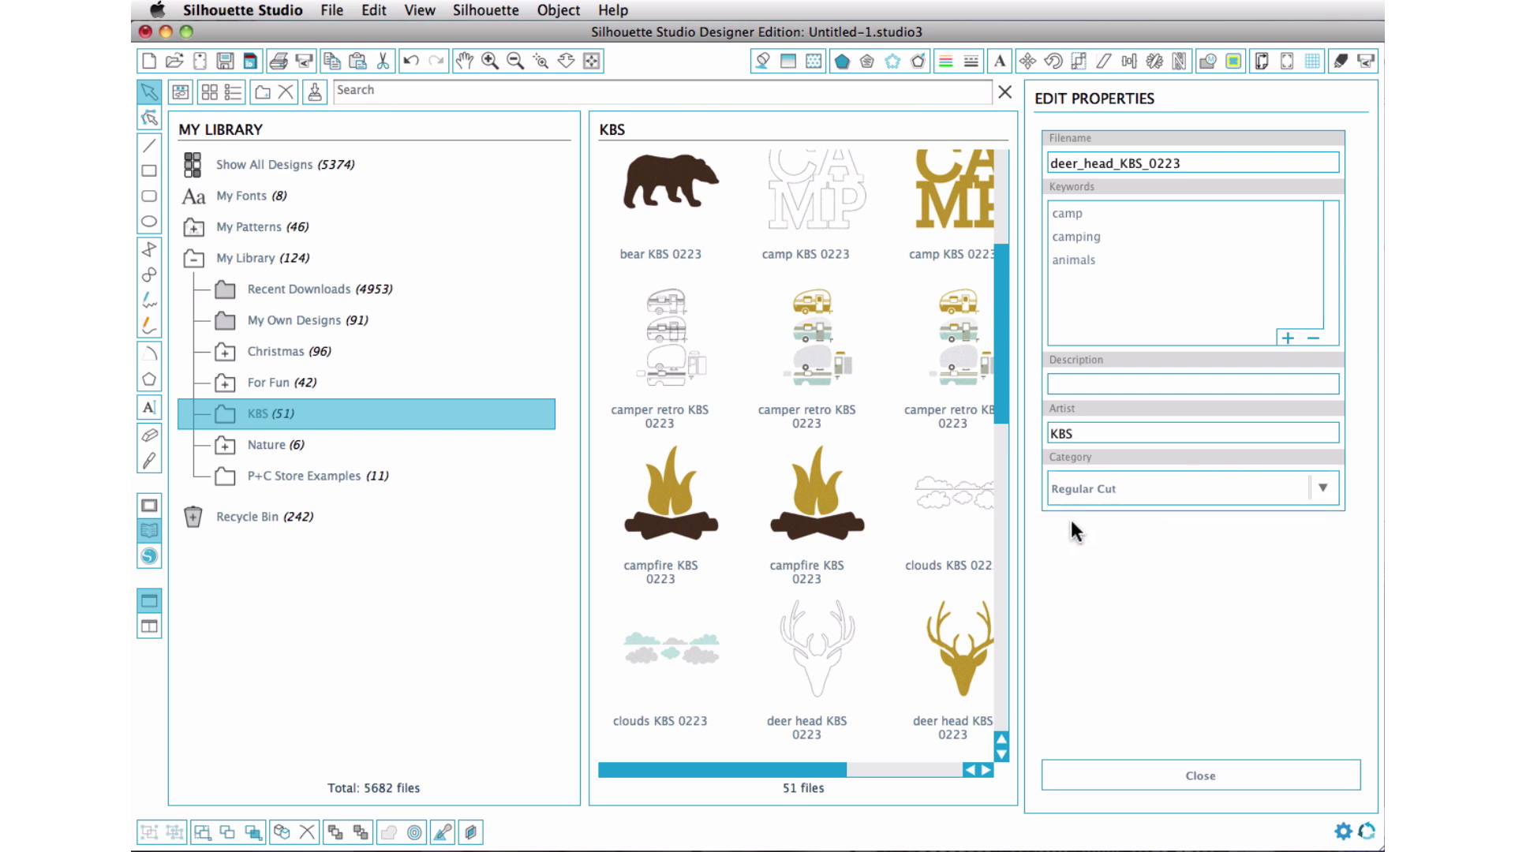
# - Close Edit Properties and check the deer head's saved properties
pyautogui.click(1154, 764)
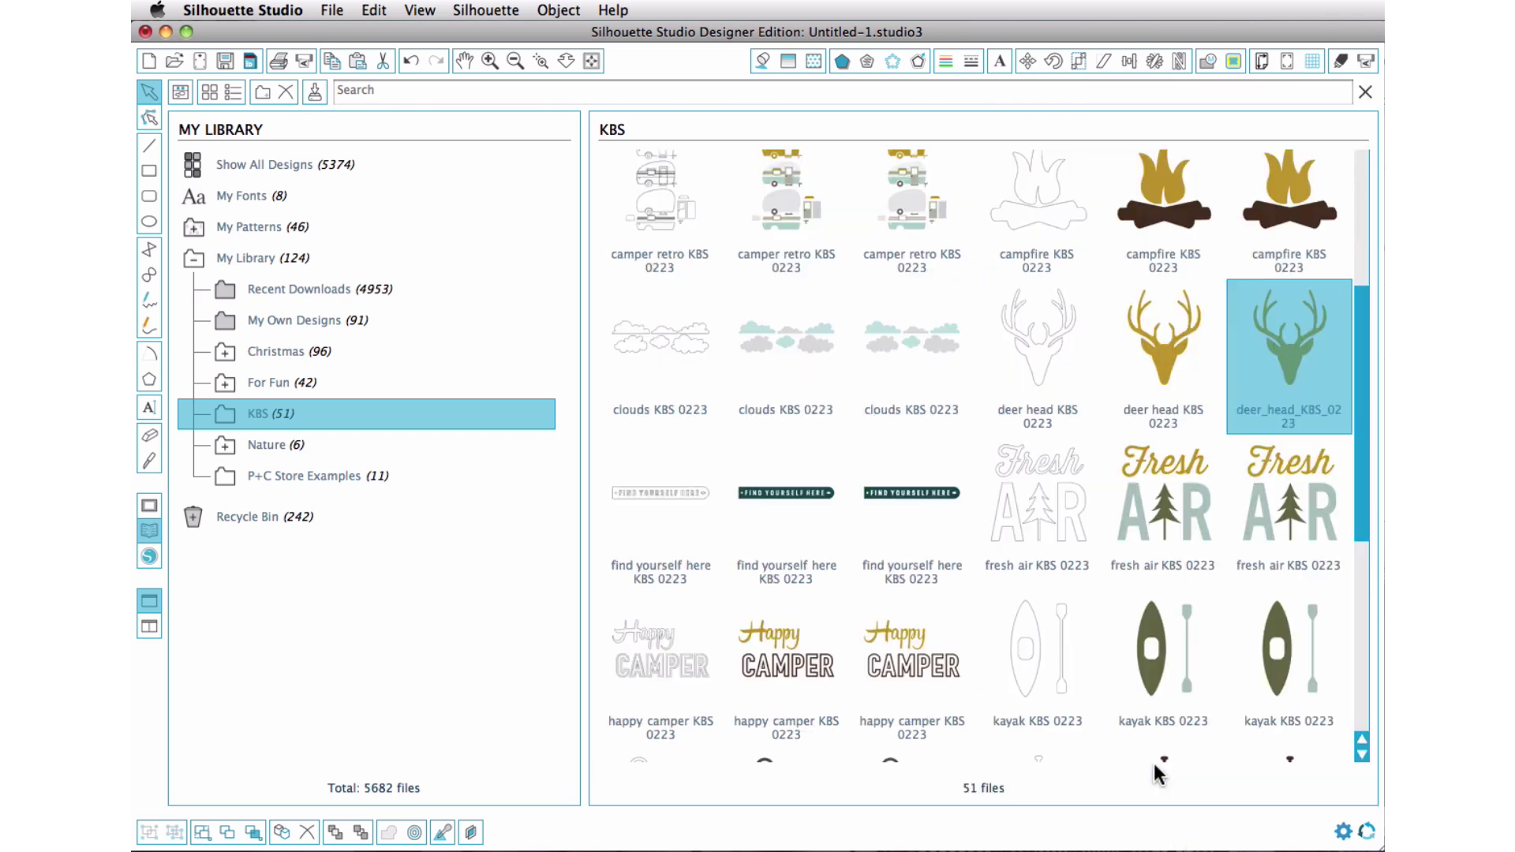
pyautogui.rightClick(1271, 357)
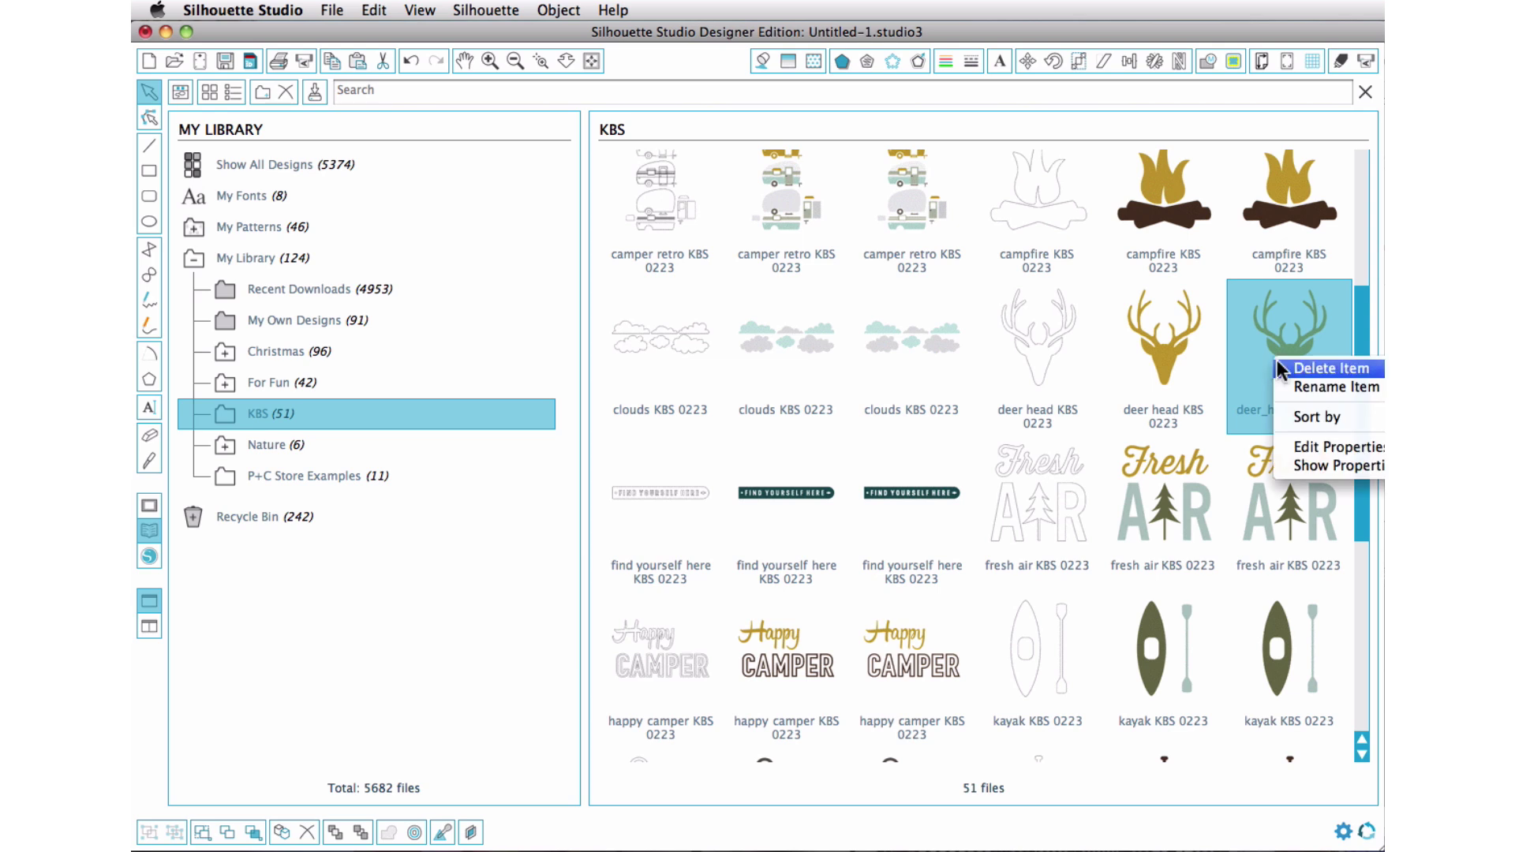
pyautogui.click(1298, 460)
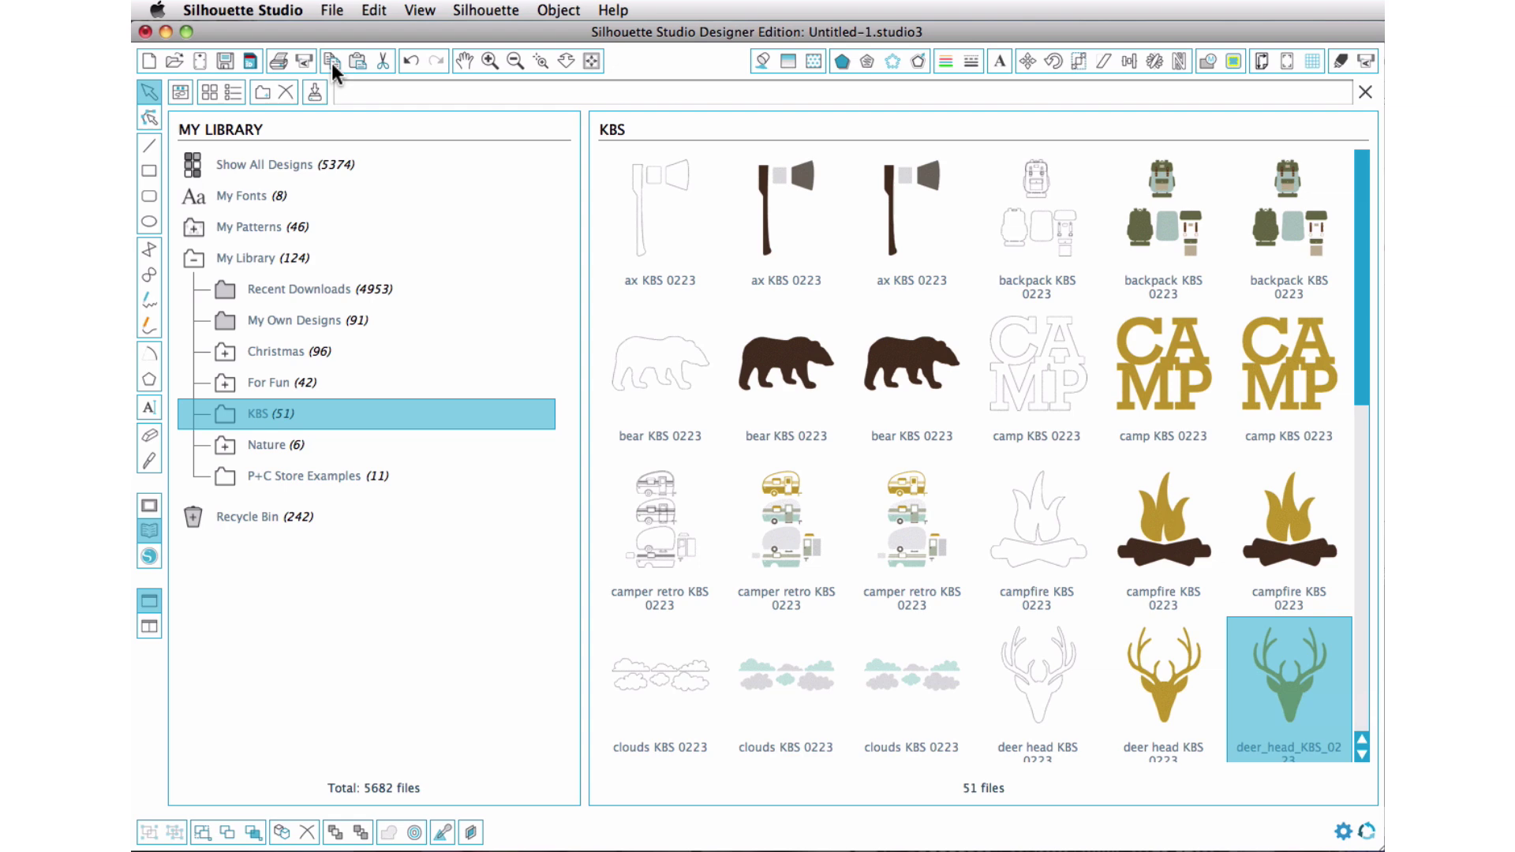
# - Search the library for 'animals', then switch to TextEdit
pyautogui.click(390, 92)
pyautogui.write('animals')
pyautogui.press('Return')
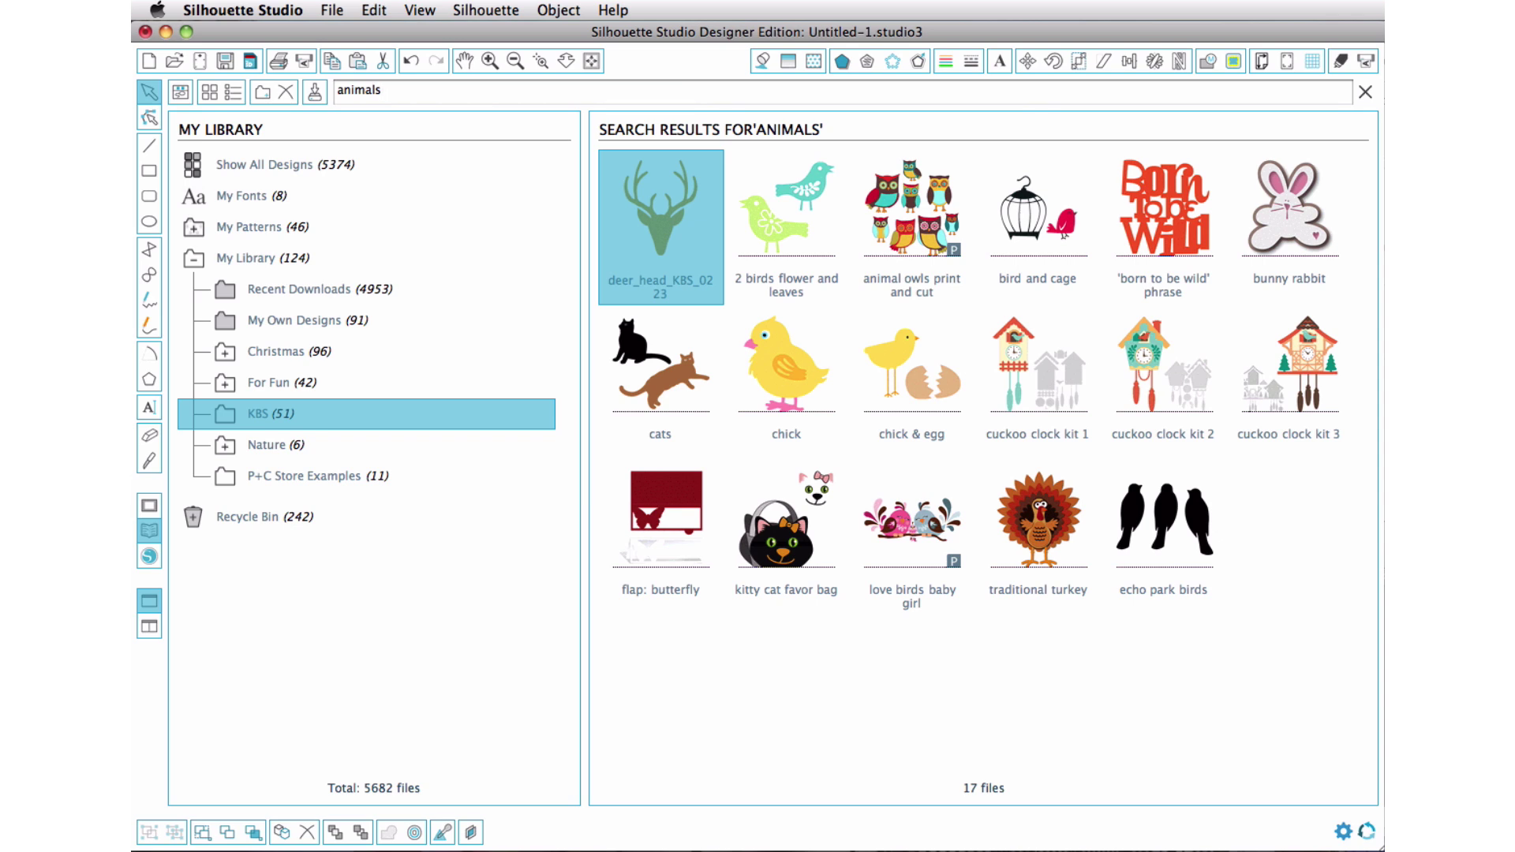
pyautogui.press('super+Tab')
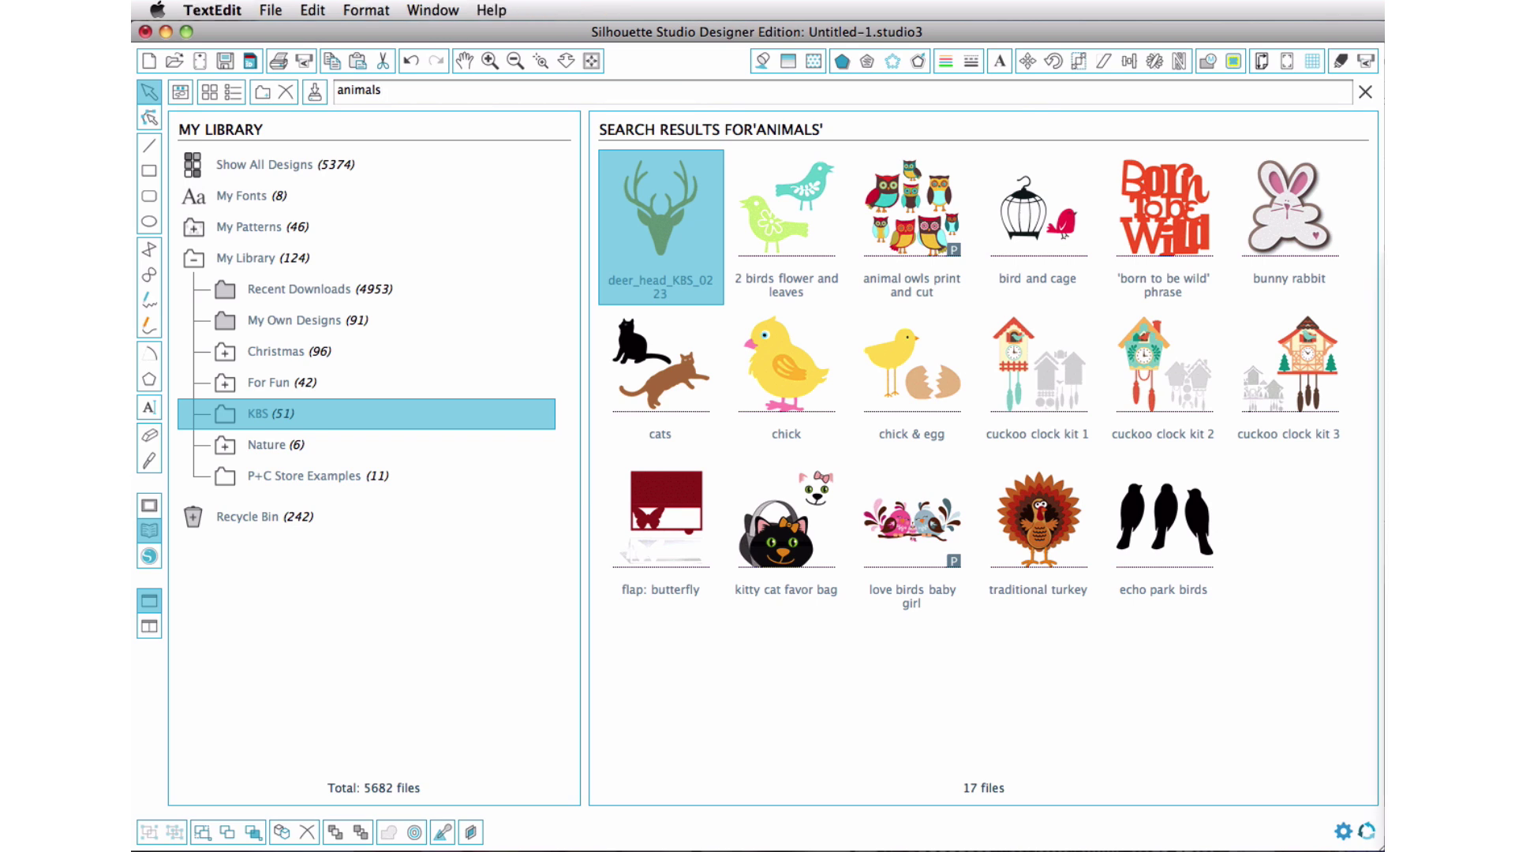